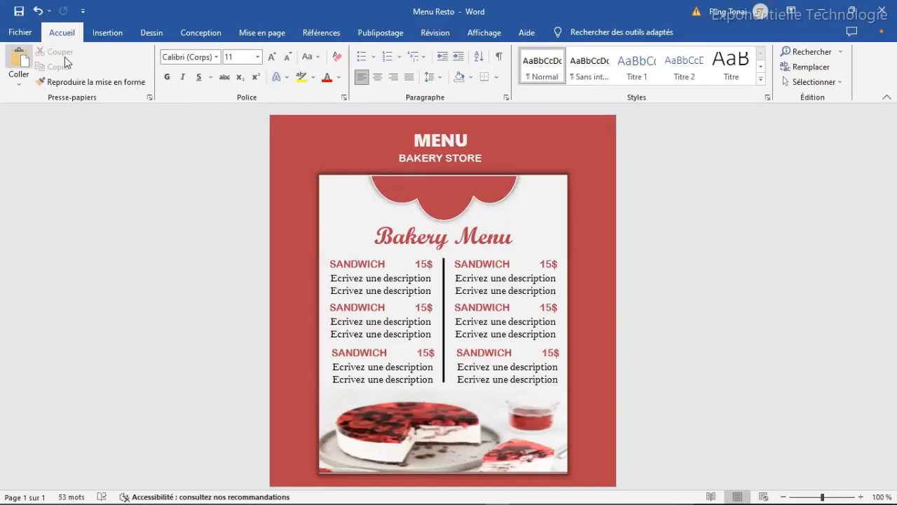
Preview the finished bakery menu as it would print, checking its overall layout and page size.
{"action": "left_click", "coordinate": [18, 32]}
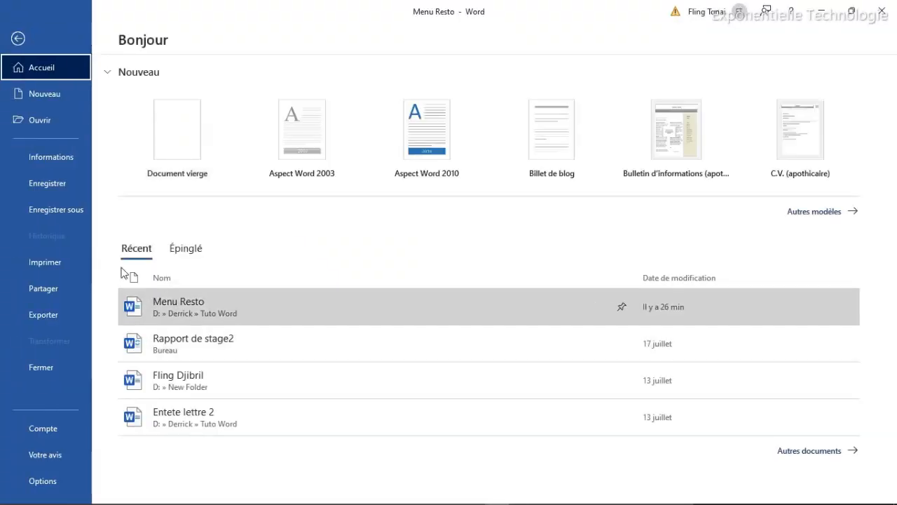
{"action": "left_click", "coordinate": [42, 263]}
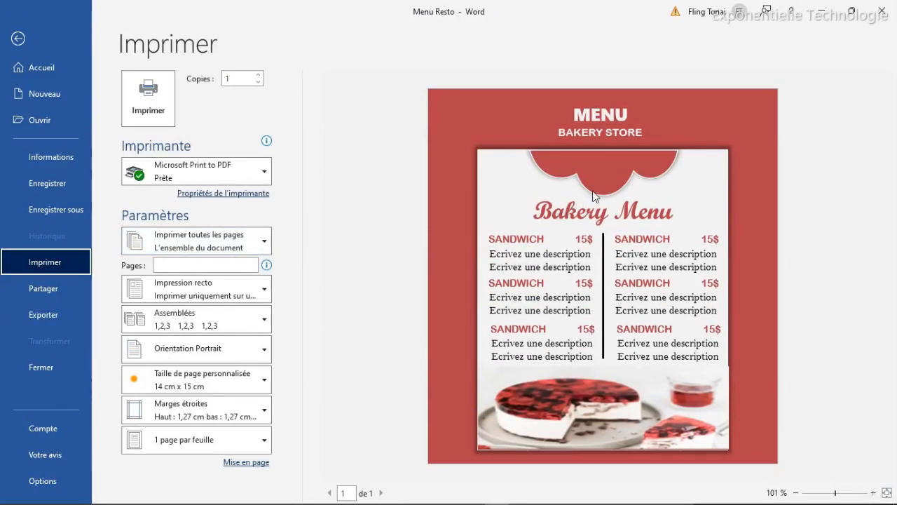
{"action": "left_click", "coordinate": [28, 40]}
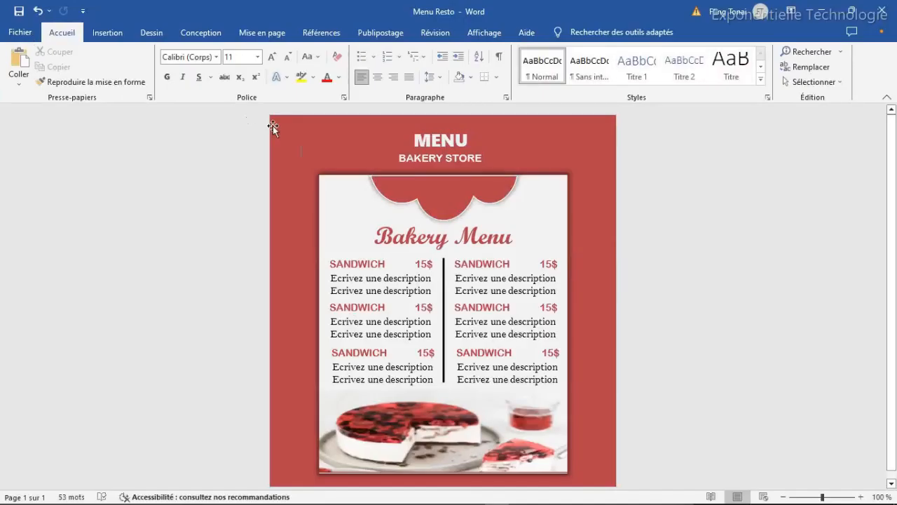
Create a blank document and set a custom paper size 14 cm wide and 15 cm high.
{"action": "left_click", "coordinate": [28, 33]}
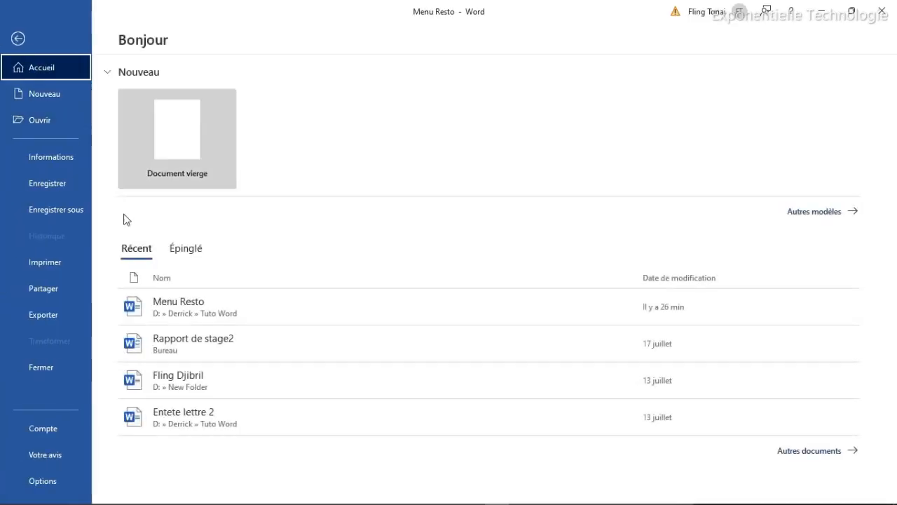
{"action": "left_click", "coordinate": [190, 134]}
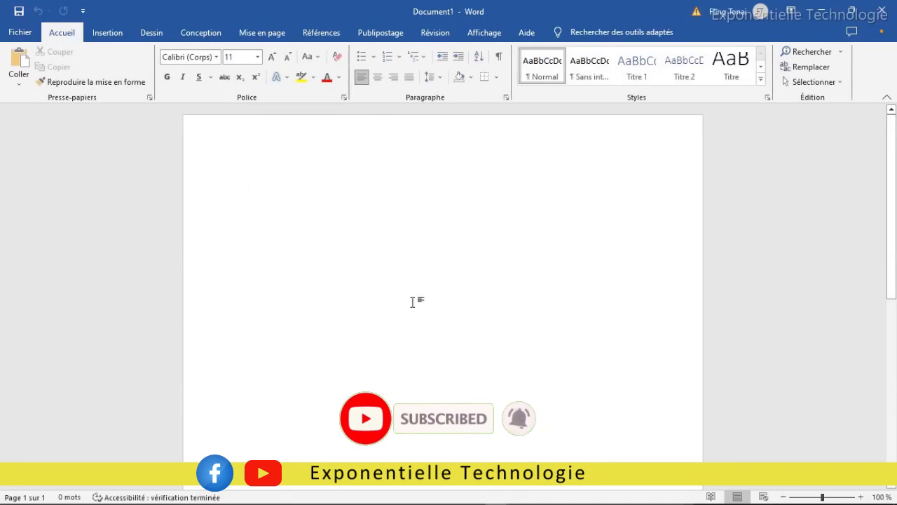
{"action": "left_click", "coordinate": [263, 34]}
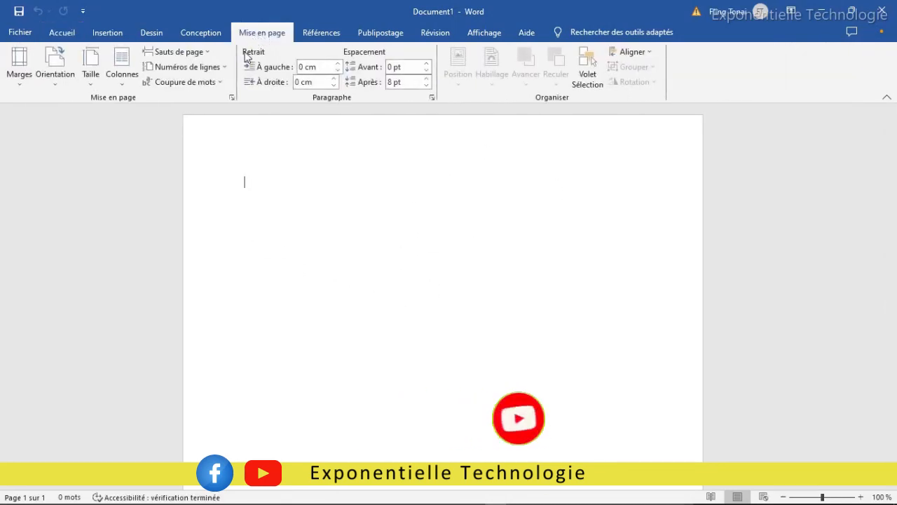
{"action": "left_click", "coordinate": [91, 78]}
{"action": "left_click", "coordinate": [133, 389]}
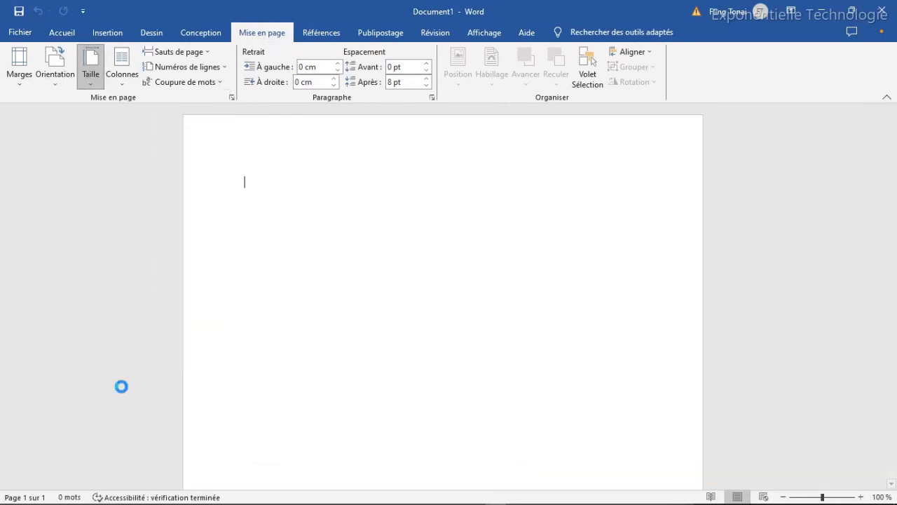
{"action": "left_click_drag", "start_coordinate": [348, 144], "coordinate": [311, 146]}
{"action": "type", "text": "14"}
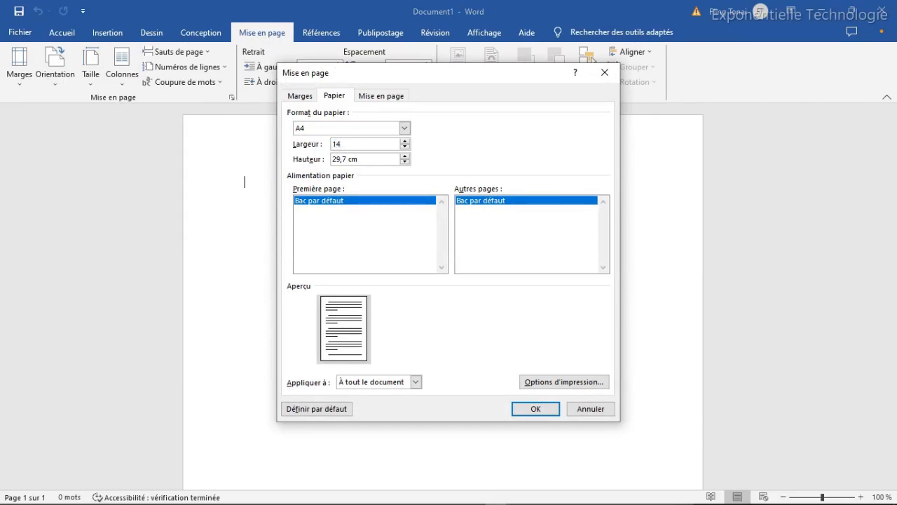
{"action": "key", "text": "Tab"}
{"action": "type", "text": "15"}
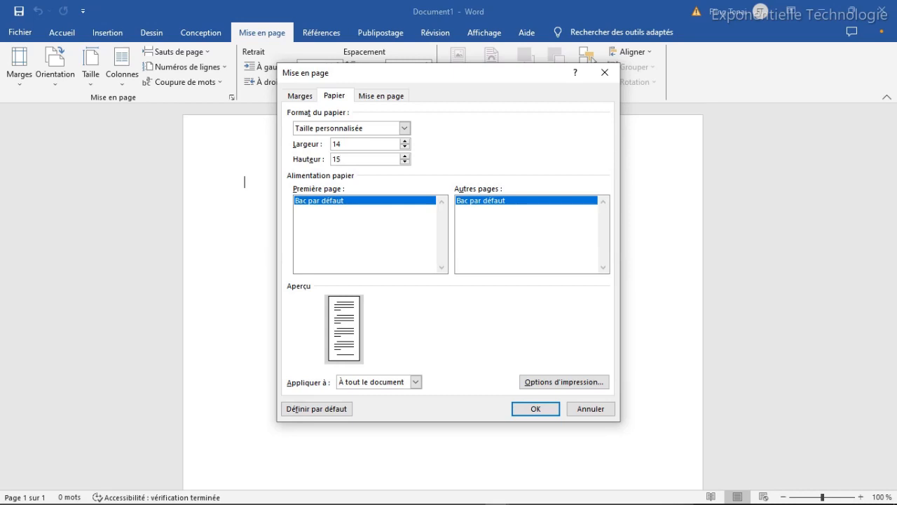
{"action": "left_click", "coordinate": [531, 412]}
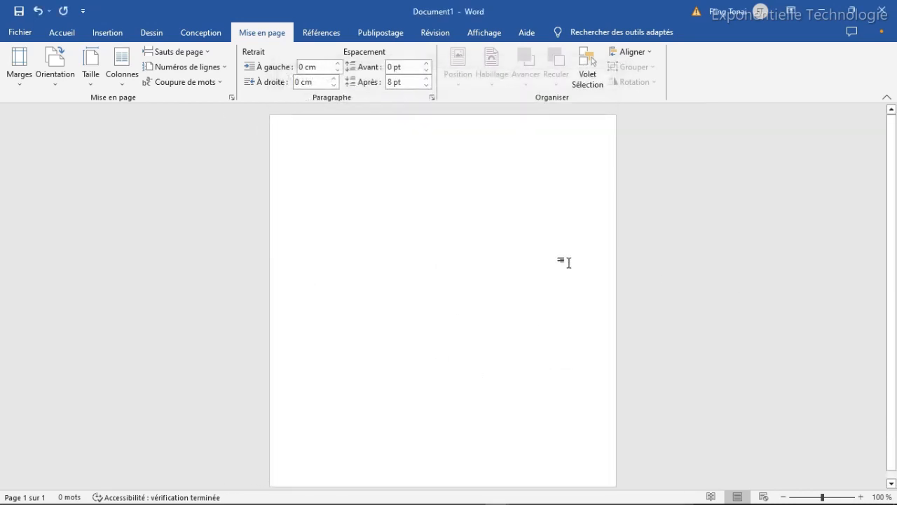
Draw a rectangle covering the whole page, about 13.92 cm wide and 15.24 cm high, flush with the page edges.
{"action": "left_click", "coordinate": [118, 35]}
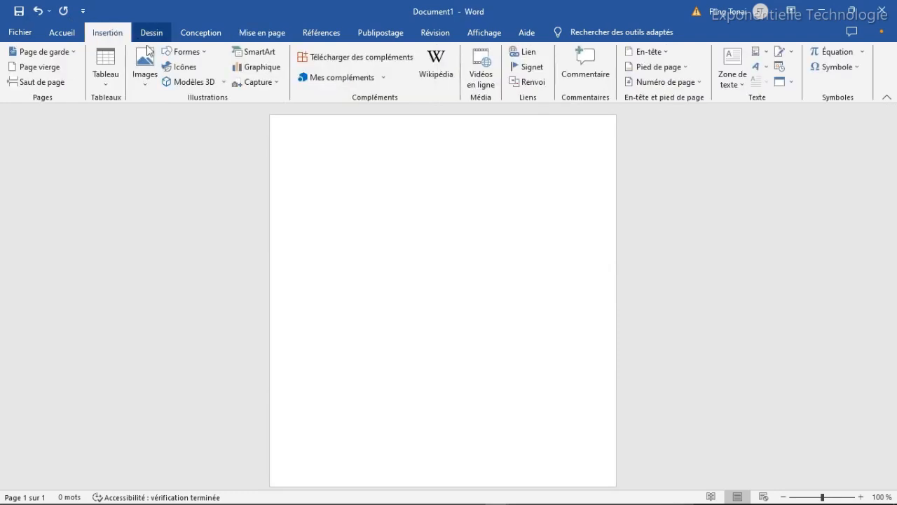
{"action": "left_click", "coordinate": [188, 52]}
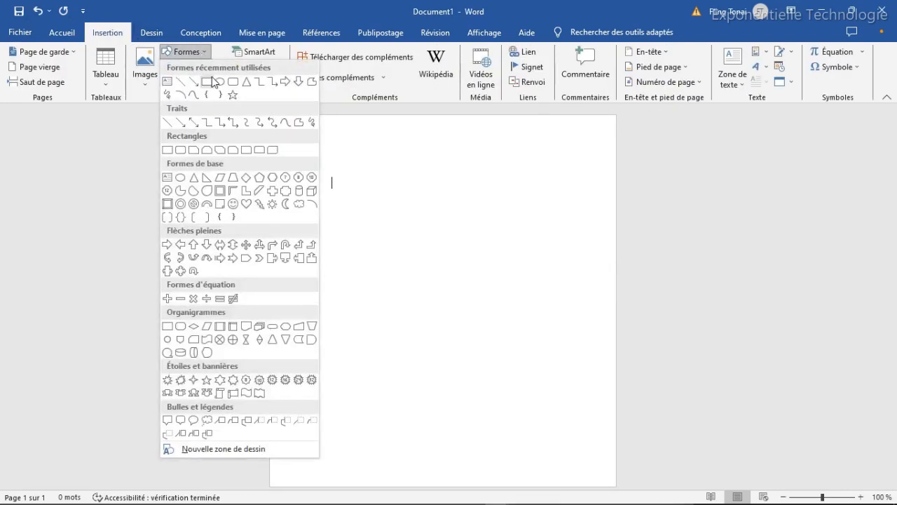
{"action": "left_click", "coordinate": [210, 82]}
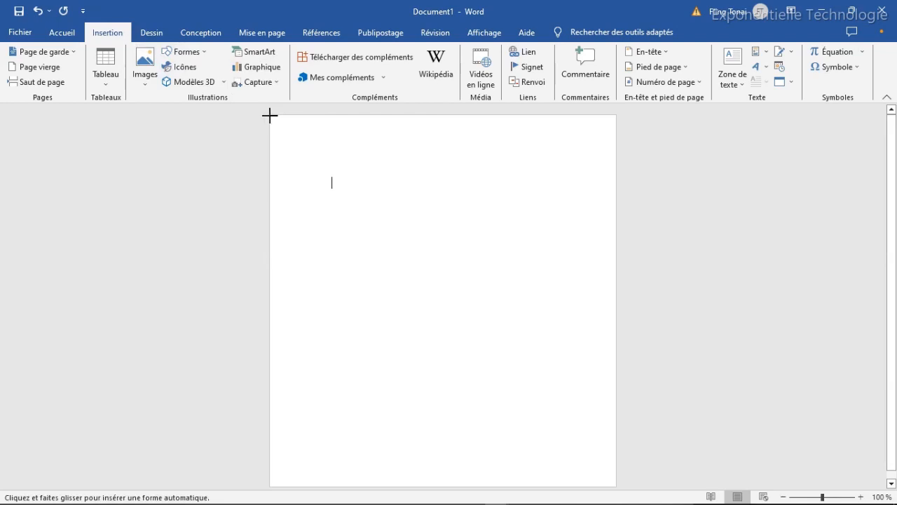
{"action": "left_click_drag", "start_coordinate": [270, 115], "coordinate": [614, 484]}
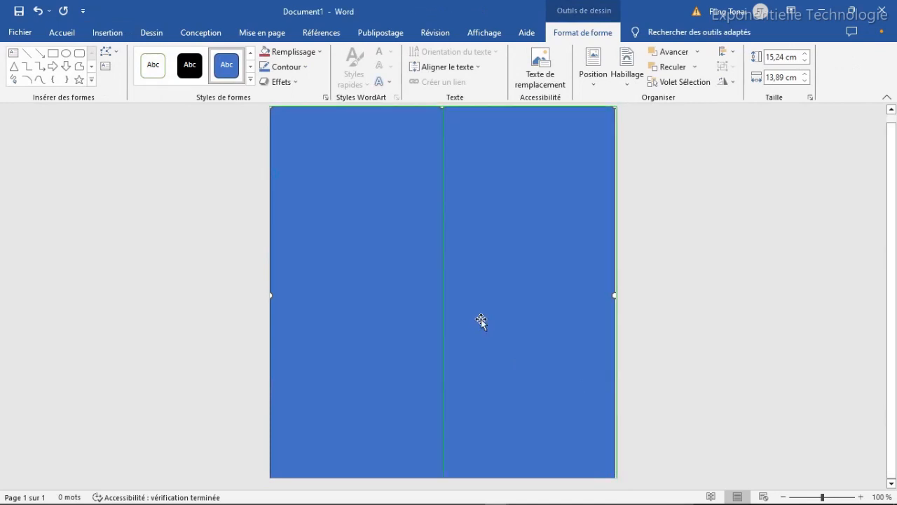
{"action": "left_click_drag", "start_coordinate": [481, 320], "coordinate": [482, 321]}
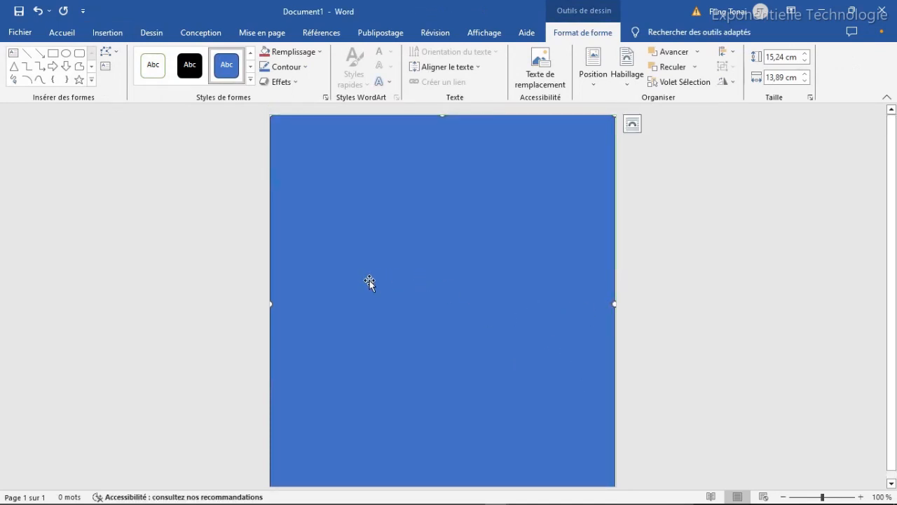
{"action": "left_click_drag", "start_coordinate": [615, 302], "coordinate": [618, 302]}
{"action": "mouse_move", "coordinate": [272, 302]}
{"action": "left_mouse_down"}
{"action": "mouse_move", "coordinate": [263, 302]}
{"action": "mouse_move", "coordinate": [271, 302]}
{"action": "left_mouse_up"}
Remove the page rectangle's outline and fill it with the custom red colour #B54249.
{"action": "left_click", "coordinate": [305, 68]}
{"action": "left_click", "coordinate": [309, 277]}
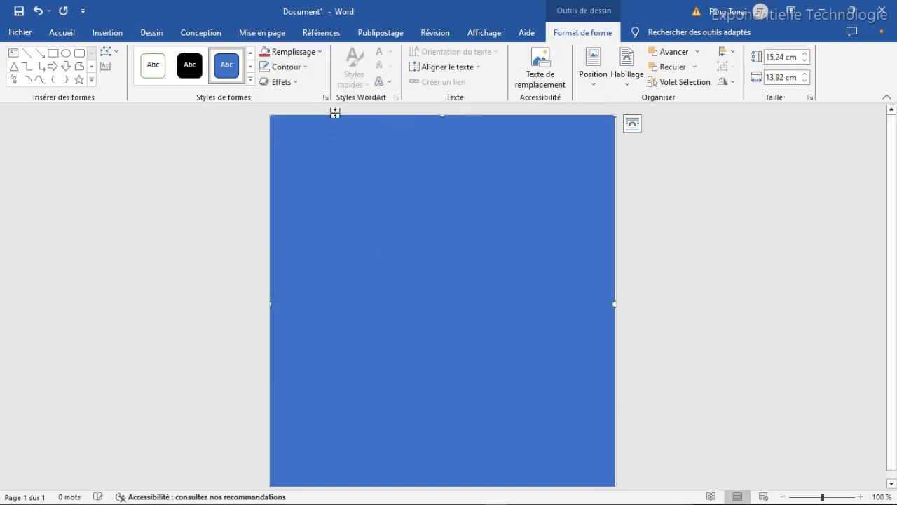
{"action": "left_click", "coordinate": [319, 52]}
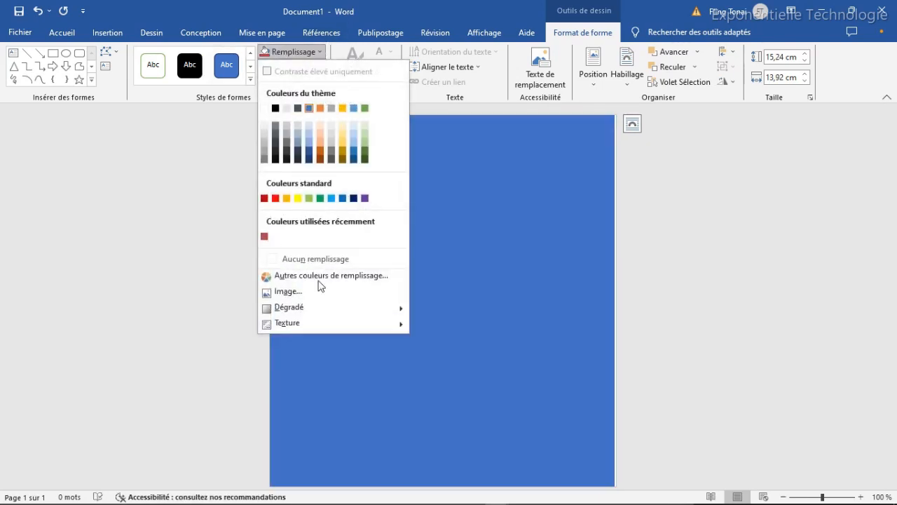
{"action": "left_click", "coordinate": [318, 277]}
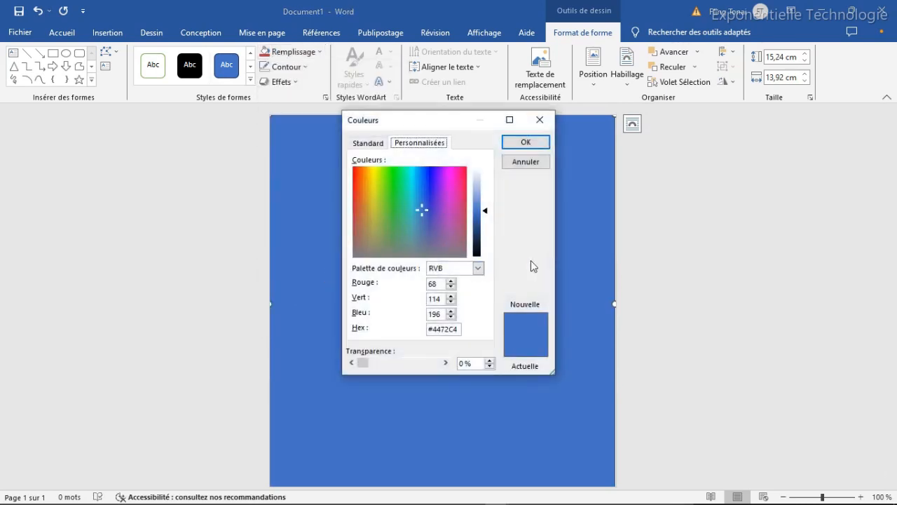
{"action": "left_click_drag", "start_coordinate": [460, 330], "coordinate": [421, 329]}
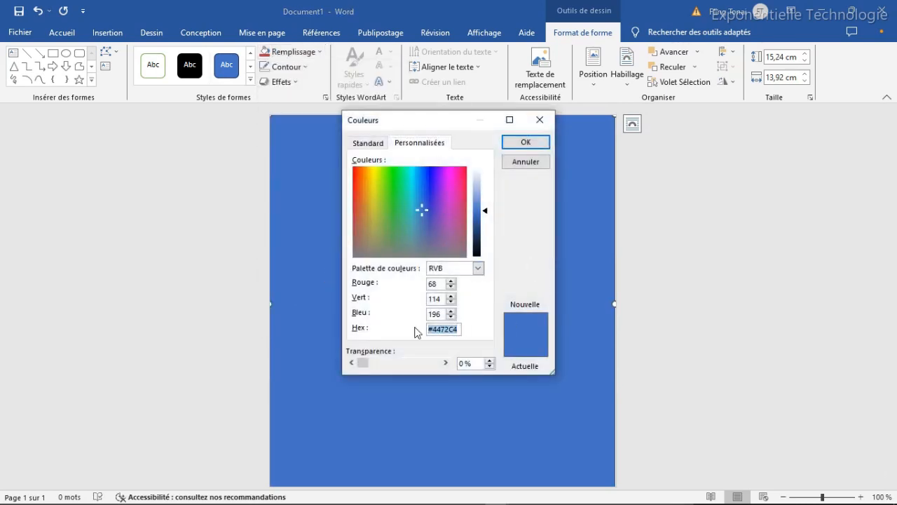
{"action": "type", "text": "#B54249"}
{"action": "left_click", "coordinate": [521, 143]}
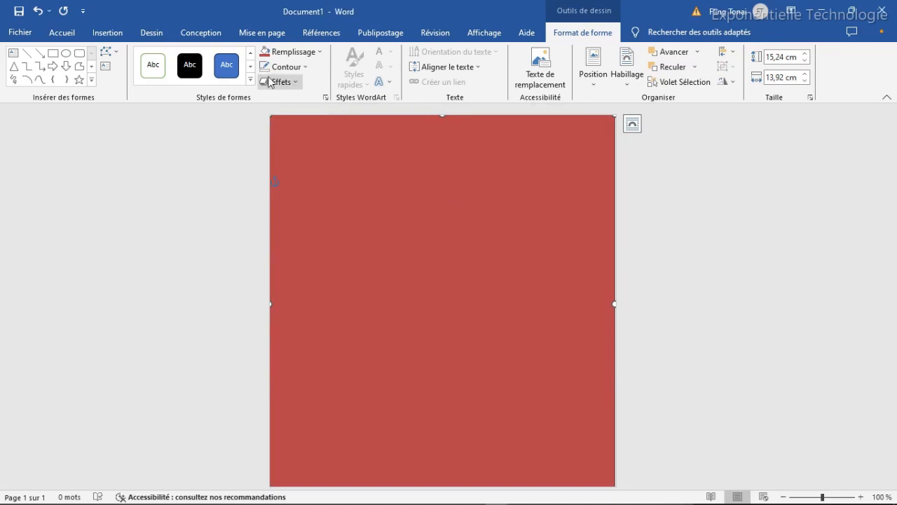
Add a text box about 5.11 by 1.69 cm centred near the page's upper edge, without outline or fill, reading "MENU".
{"action": "left_click", "coordinate": [13, 53]}
{"action": "left_click_drag", "start_coordinate": [379, 132], "coordinate": [505, 173]}
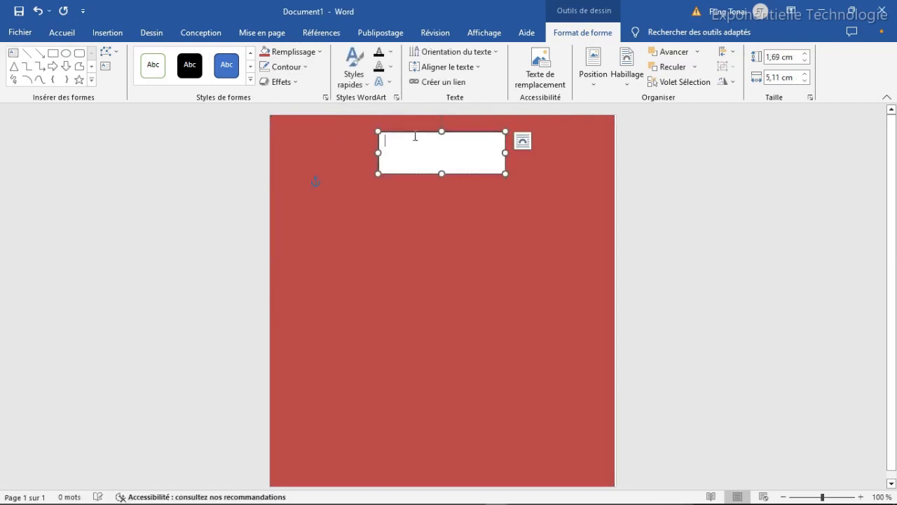
{"action": "left_click", "coordinate": [295, 67]}
{"action": "left_click", "coordinate": [305, 274]}
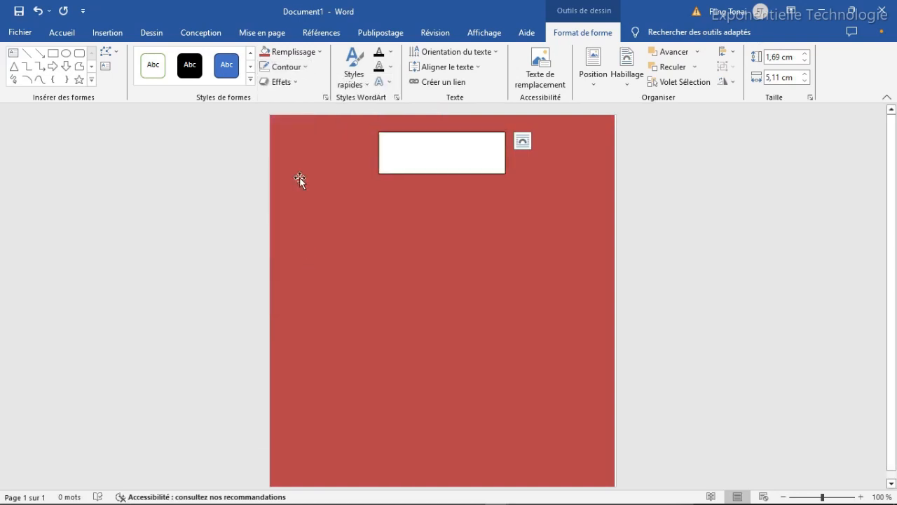
{"action": "left_click", "coordinate": [316, 53]}
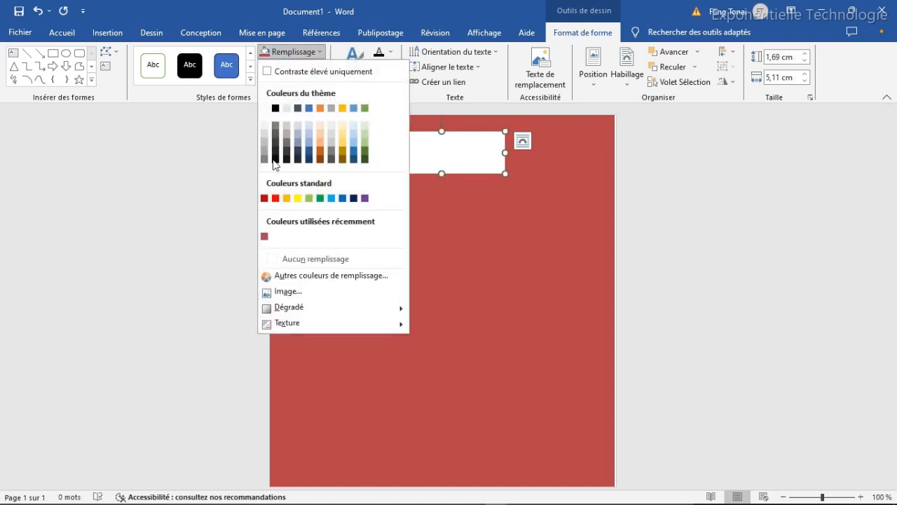
{"action": "left_click", "coordinate": [312, 259]}
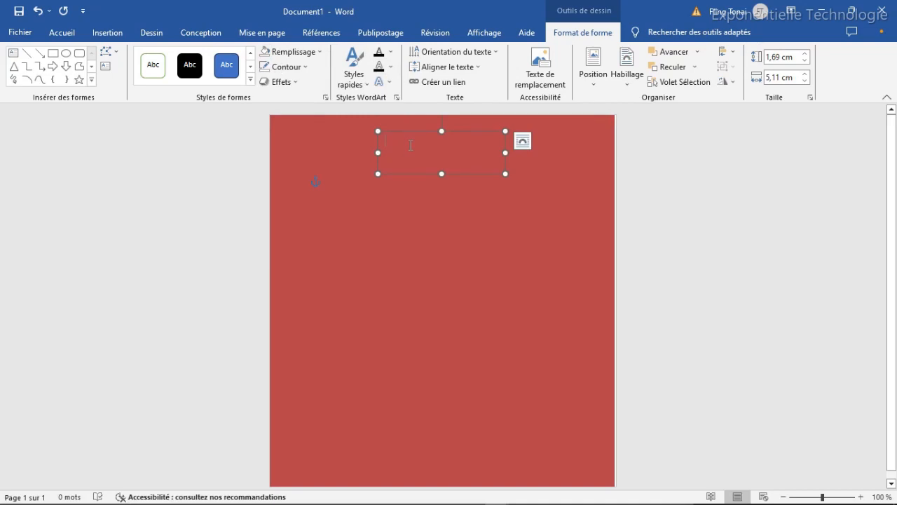
{"action": "type", "text": "MENU"}
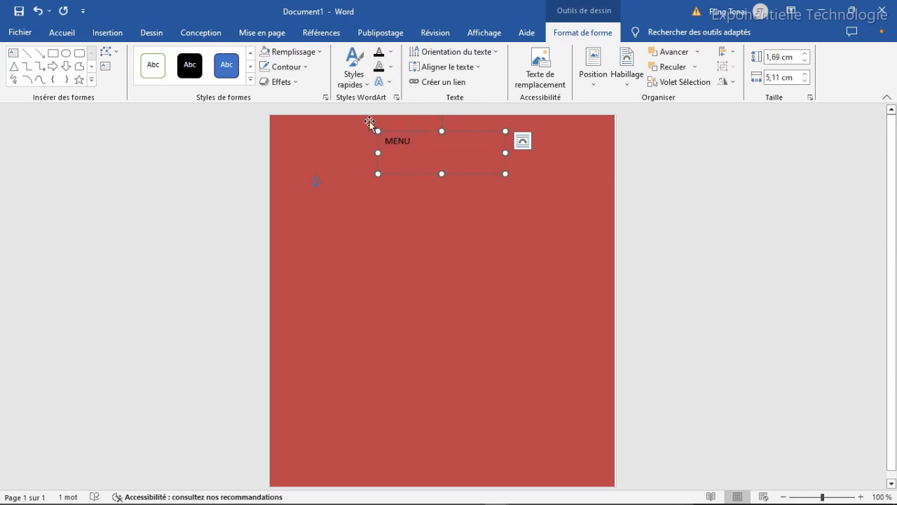
Format the MENU text in off-white, the lightest shade below white, using Segoe UI Black at size 20.
{"action": "left_click", "coordinate": [62, 33]}
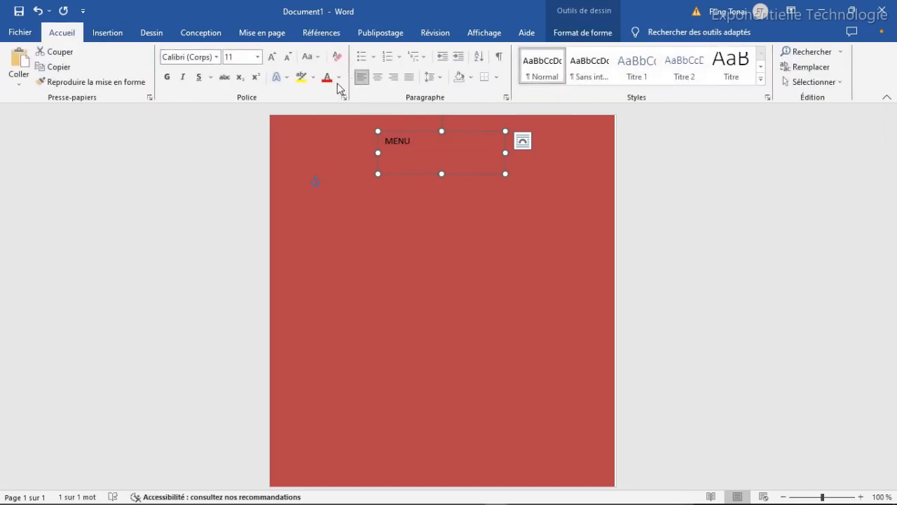
{"action": "left_click", "coordinate": [338, 78]}
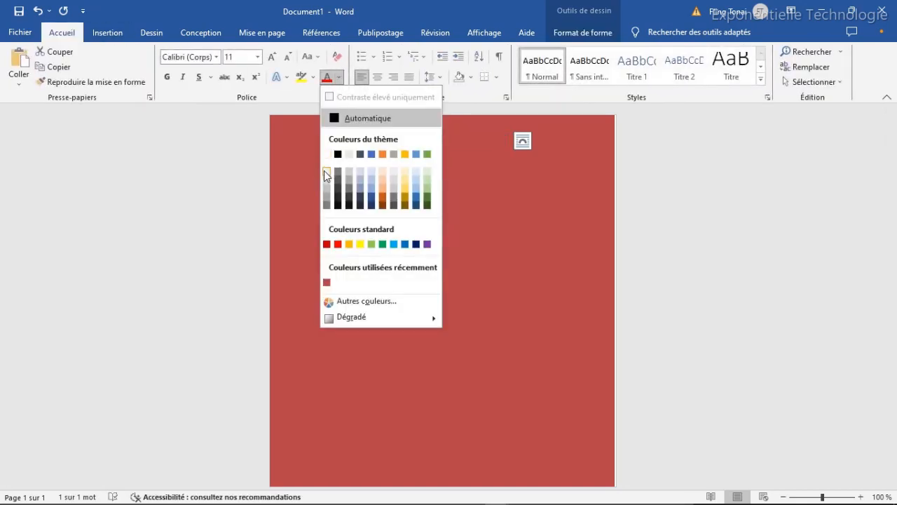
{"action": "left_click", "coordinate": [326, 172]}
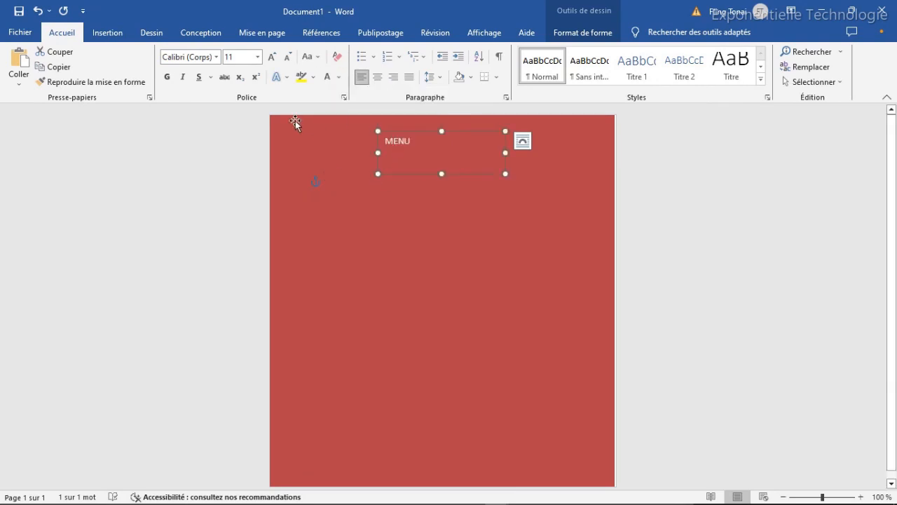
{"action": "left_click", "coordinate": [216, 57]}
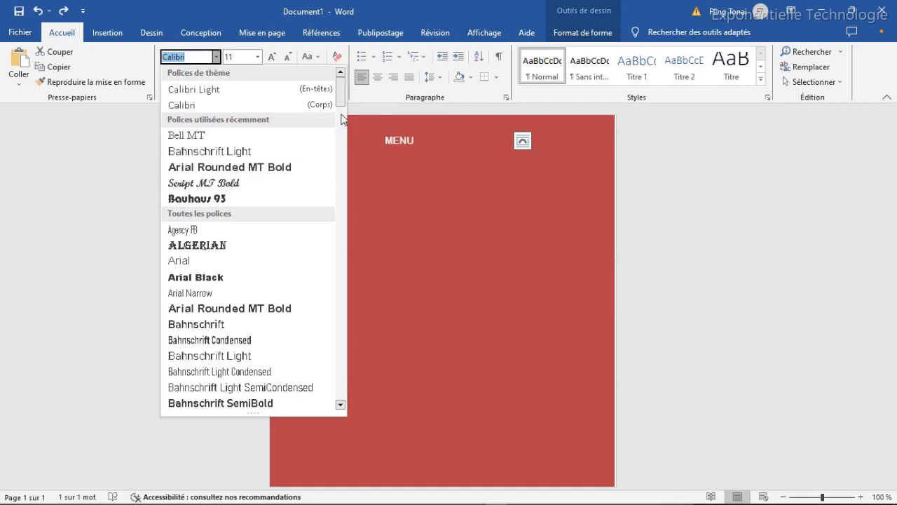
{"action": "left_click_drag", "start_coordinate": [341, 103], "coordinate": [341, 344]}
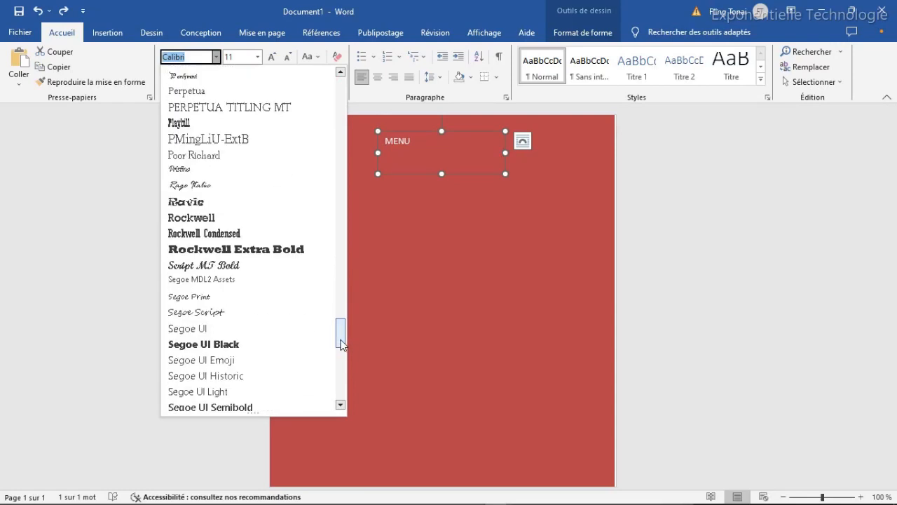
{"action": "left_click", "coordinate": [233, 346]}
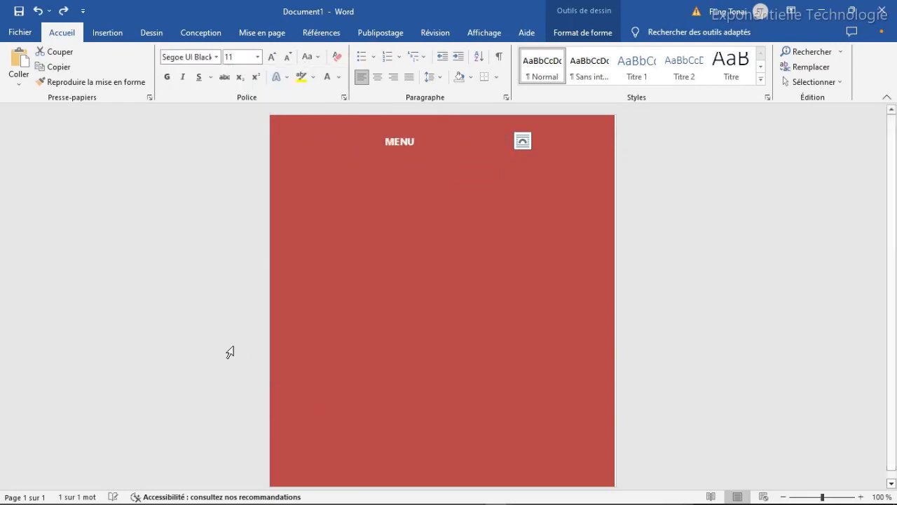
{"action": "left_click", "coordinate": [227, 59]}
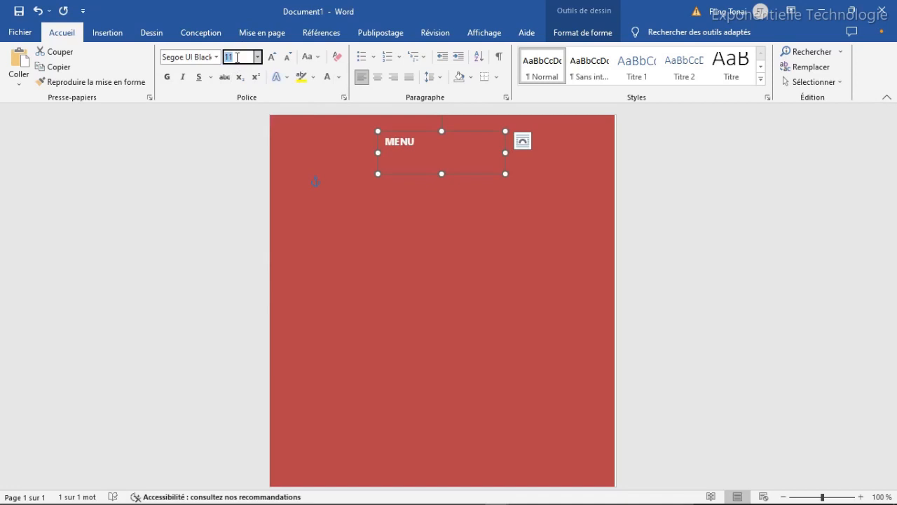
{"action": "key", "text": "Return"}
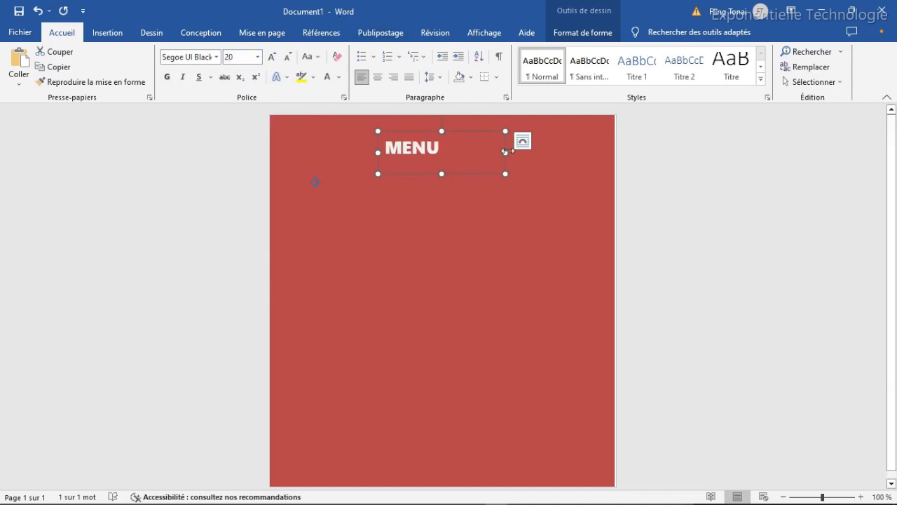
Shrink the MENU text box to fit its text and centre it horizontally near the page's upper edge.
{"action": "left_click_drag", "start_coordinate": [506, 152], "coordinate": [449, 151]}
{"action": "left_click_drag", "start_coordinate": [411, 173], "coordinate": [454, 126]}
Duplicate the MENU text box below the original, change the copy's text to "BAKERY STORE" and widen it to fit on one line.
{"action": "key", "text": "ctrl+d"}
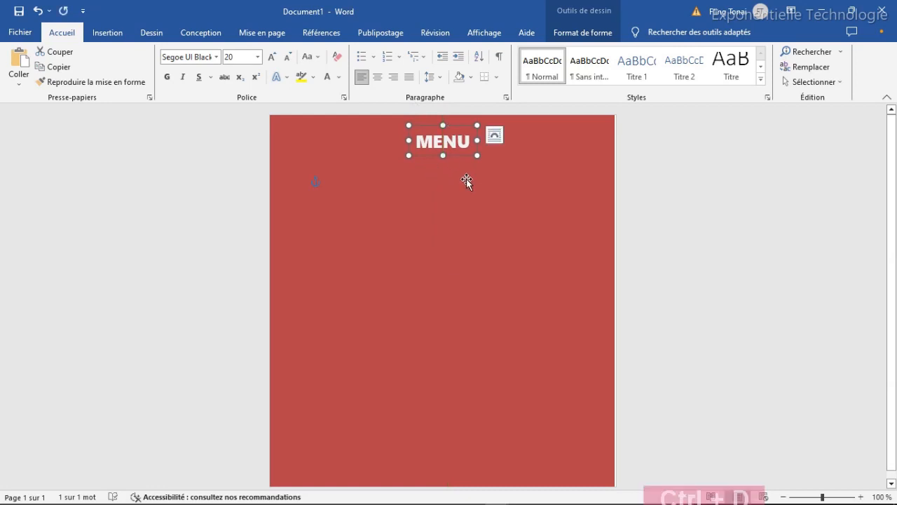
{"action": "left_click_drag", "start_coordinate": [479, 136], "coordinate": [531, 160]}
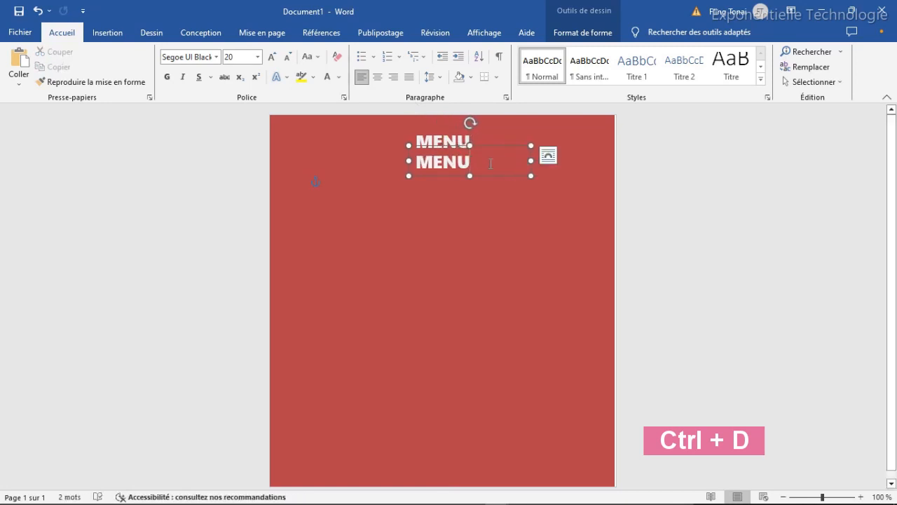
{"action": "double_click", "coordinate": [447, 167]}
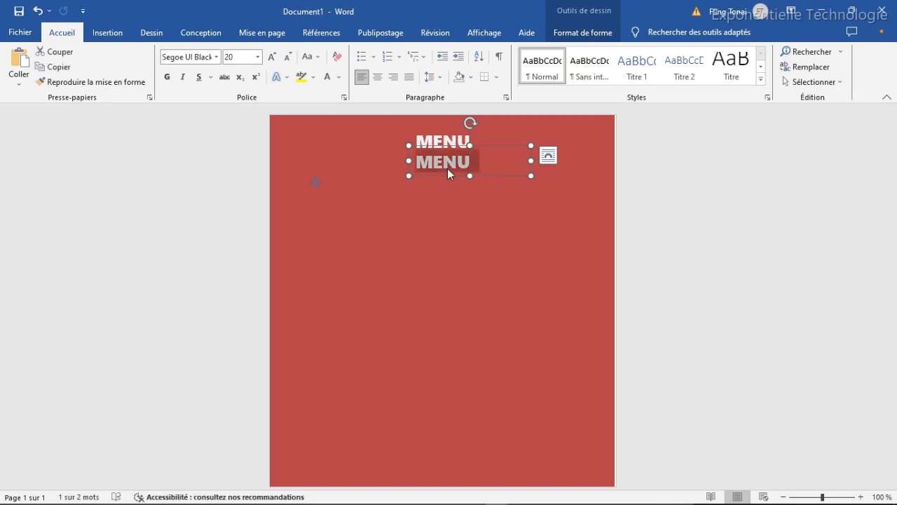
{"action": "type", "text": "BAKE"}
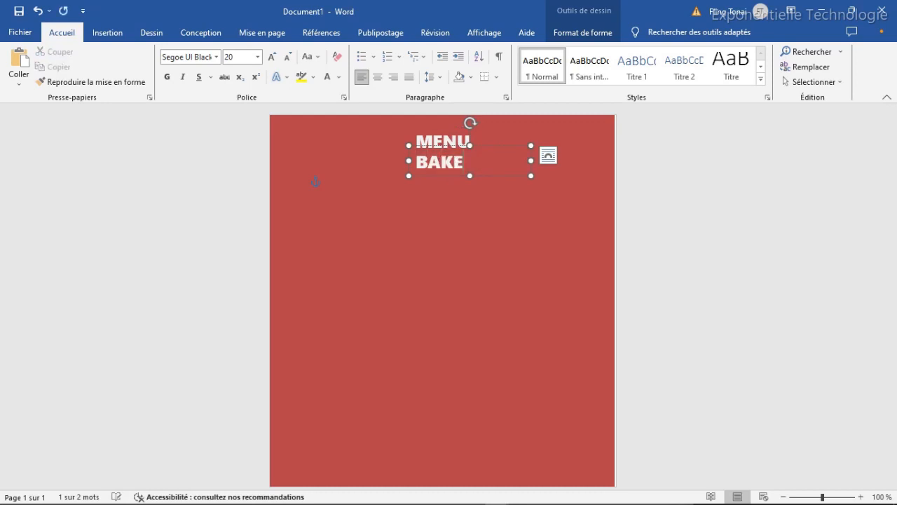
{"action": "type", "text": "RY STO"}
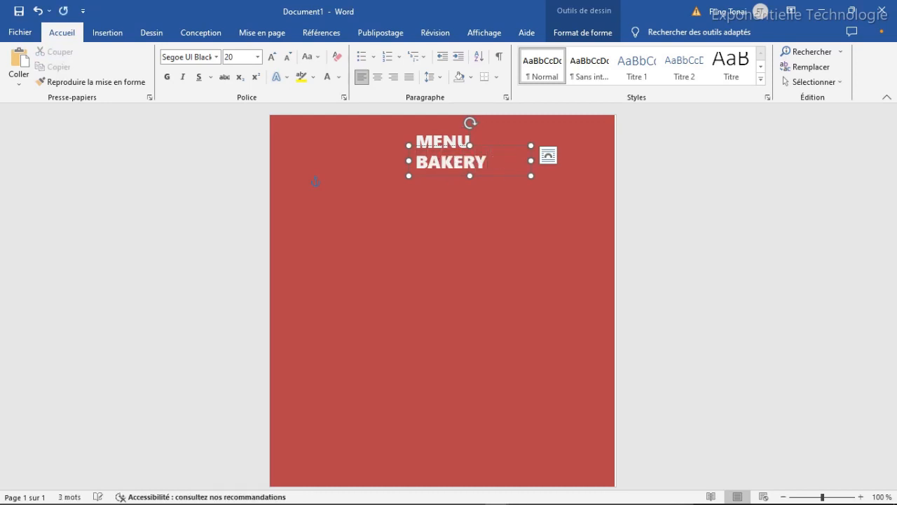
{"action": "left_click_drag", "start_coordinate": [411, 161], "coordinate": [384, 161]}
Format the BAKERY STORE text in Arial Rounded MT Bold at size 12.
{"action": "left_click", "coordinate": [203, 56]}
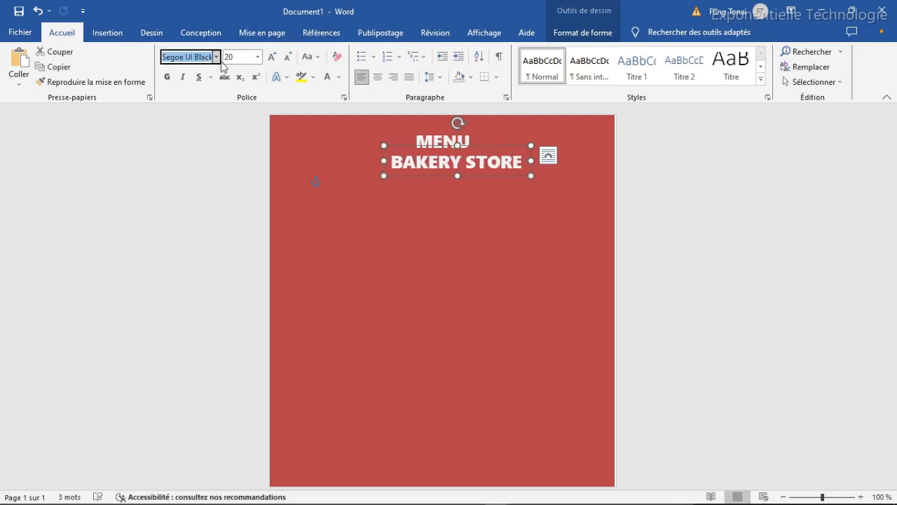
{"action": "left_click", "coordinate": [216, 57]}
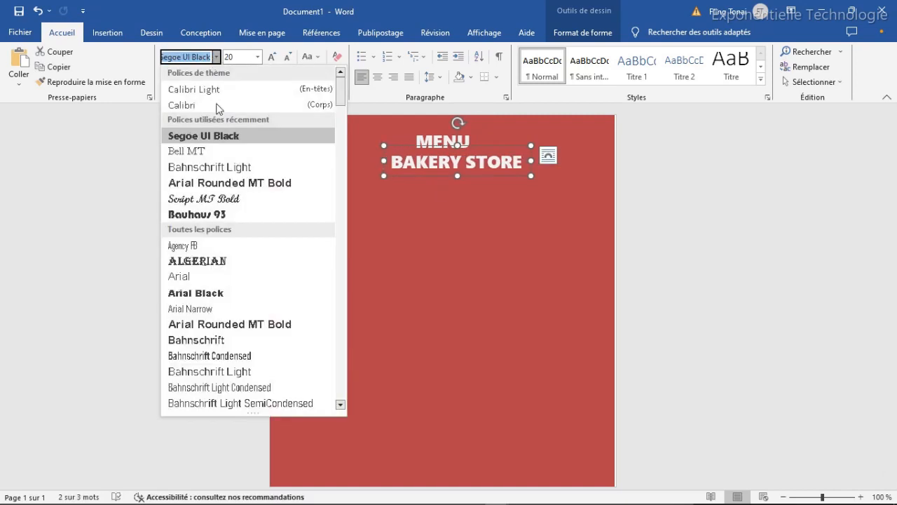
{"action": "left_click", "coordinate": [219, 184]}
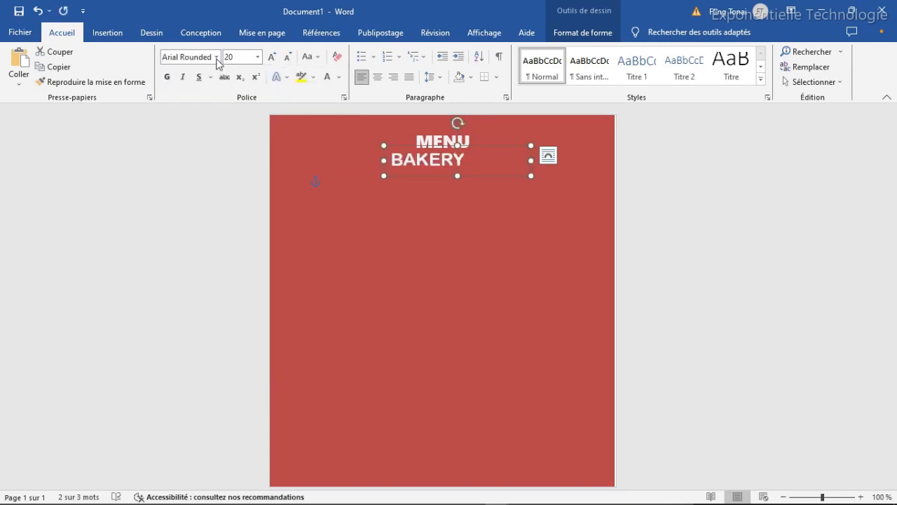
{"action": "left_click", "coordinate": [245, 56]}
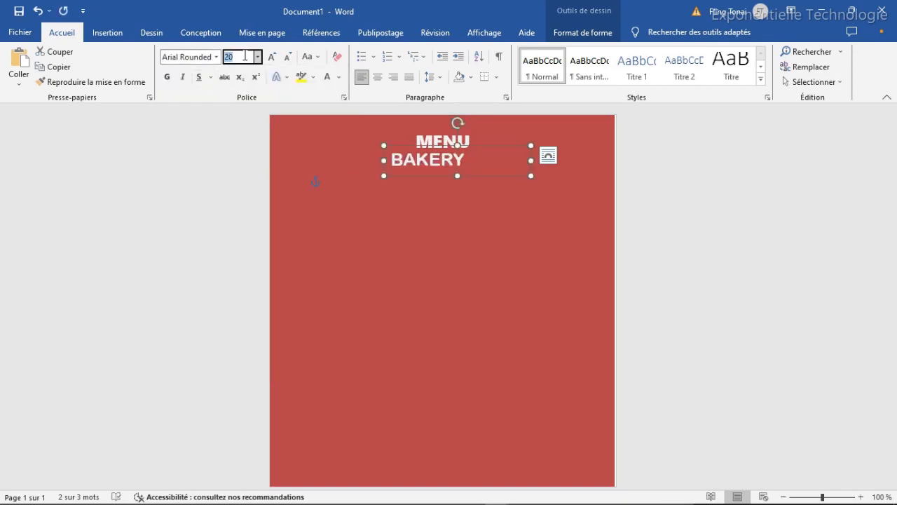
{"action": "key", "text": "Return"}
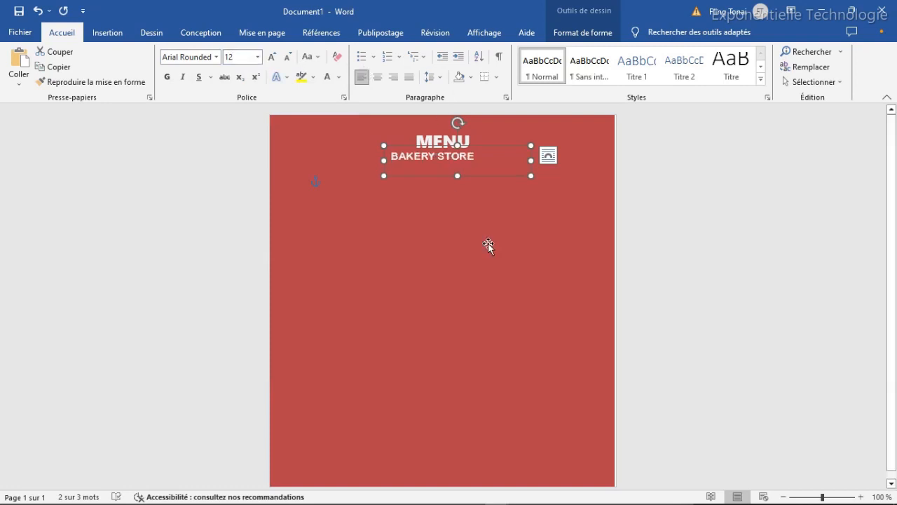
Shrink the BAKERY STORE text box to fit its text and centre it directly beneath MENU.
{"action": "left_click_drag", "start_coordinate": [530, 160], "coordinate": [484, 160]}
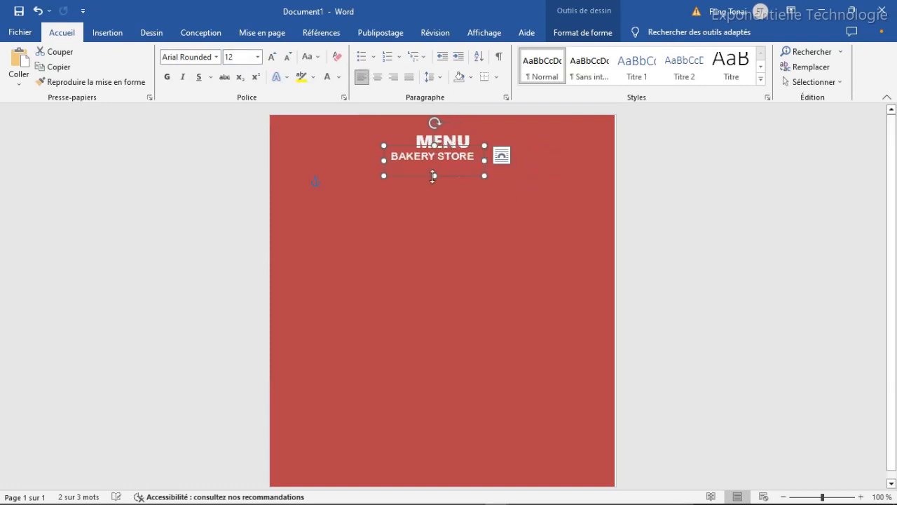
{"action": "left_click_drag", "start_coordinate": [435, 172], "coordinate": [467, 152]}
{"action": "left_click", "coordinate": [430, 232]}
Insert a rectangle on the page and set its size to 12 cm high by 10 cm wide.
{"action": "left_click", "coordinate": [107, 32]}
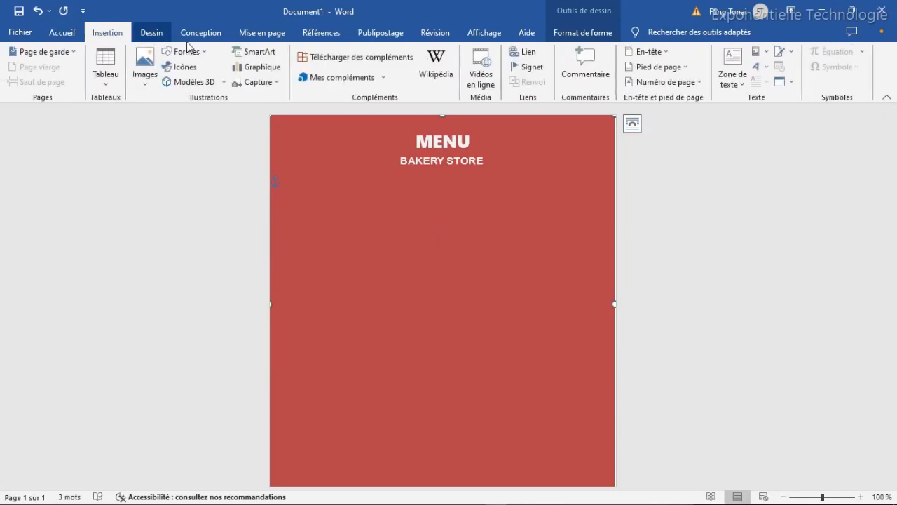
{"action": "left_click", "coordinate": [185, 52]}
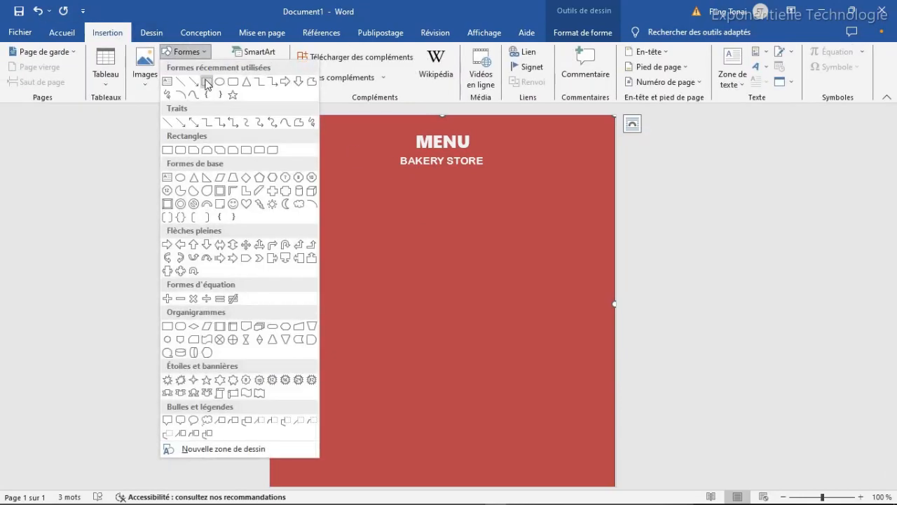
{"action": "left_click", "coordinate": [207, 82]}
{"action": "left_click", "coordinate": [386, 226]}
{"action": "left_click", "coordinate": [784, 55]}
{"action": "type", "text": "12"}
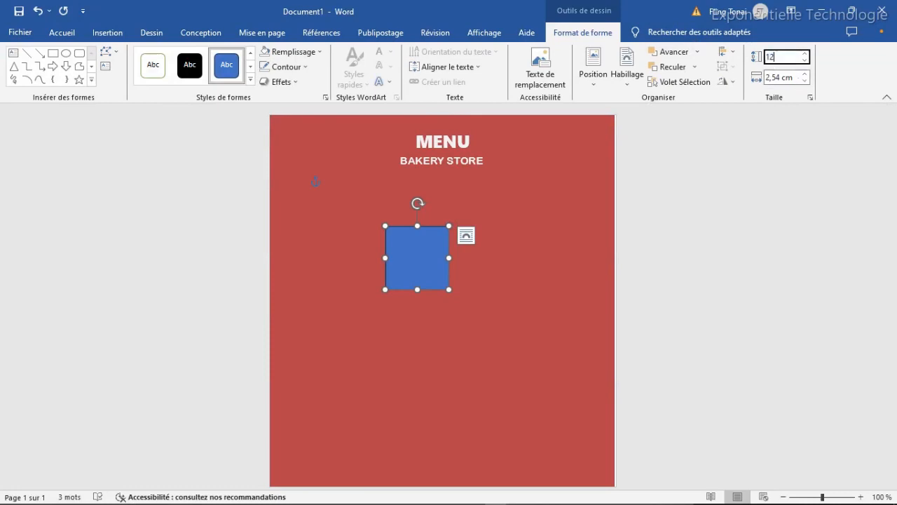
{"action": "key", "text": "Tab"}
{"action": "type", "text": "10"}
{"action": "key", "text": "Tab"}
Centre the 12 × 10 cm rectangle horizontally on the page, just below the BAKERY STORE text.
{"action": "left_click_drag", "start_coordinate": [525, 345], "coordinate": [459, 287]}
{"action": "left_click_drag", "start_coordinate": [462, 241], "coordinate": [467, 237]}
{"action": "key", "text": "Up"}
{"action": "key", "text": "Up"}
{"action": "key", "text": "Up"}
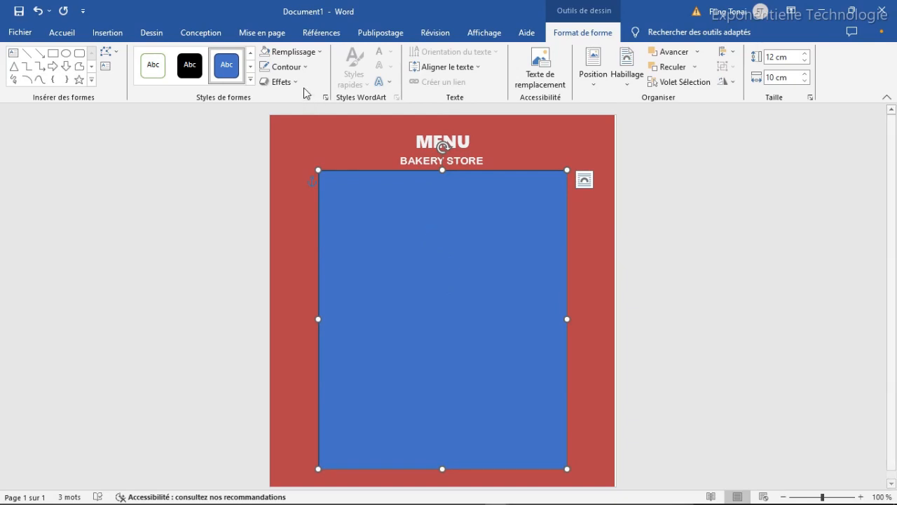
Remove the inner rectangle's outline and fill it with off-white, the lightest shade below white.
{"action": "left_click", "coordinate": [305, 67]}
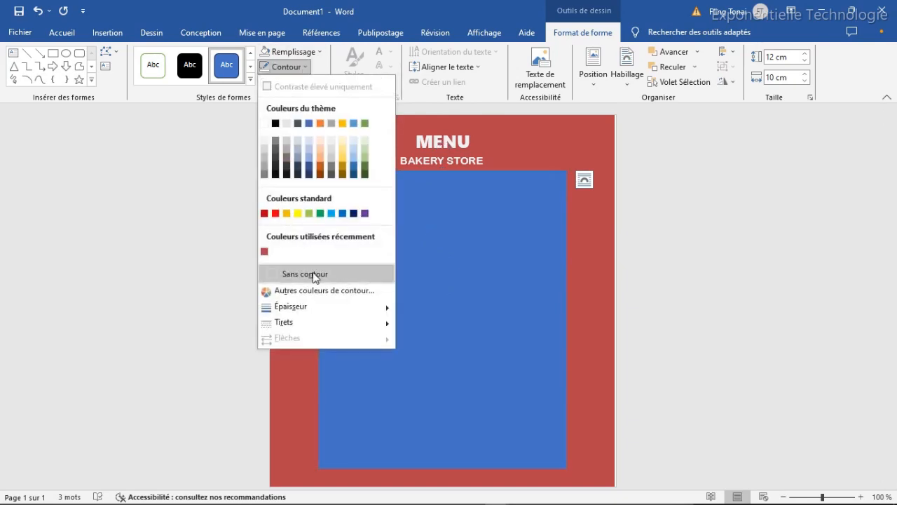
{"action": "left_click", "coordinate": [307, 274]}
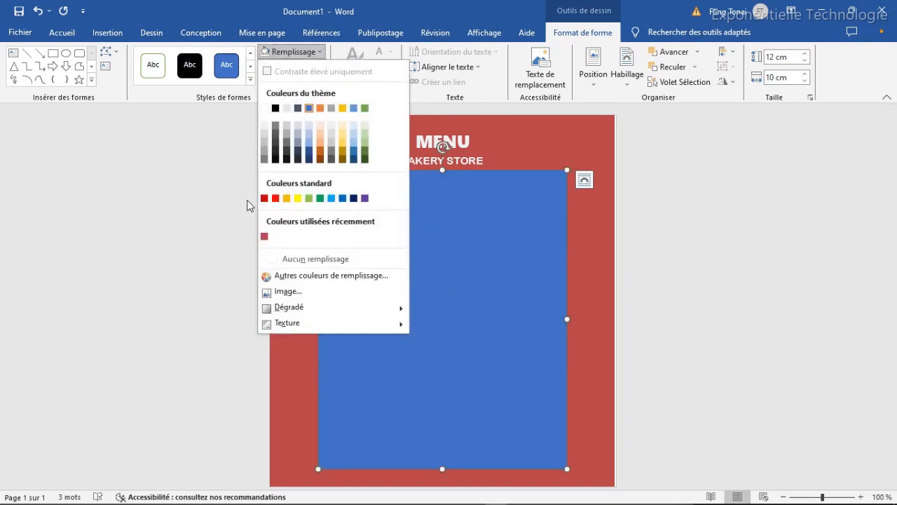
{"action": "left_click", "coordinate": [264, 127]}
Apply the centred outer shadow to the off-white rectangle and move it slightly down, away from the heading.
{"action": "left_click", "coordinate": [294, 83]}
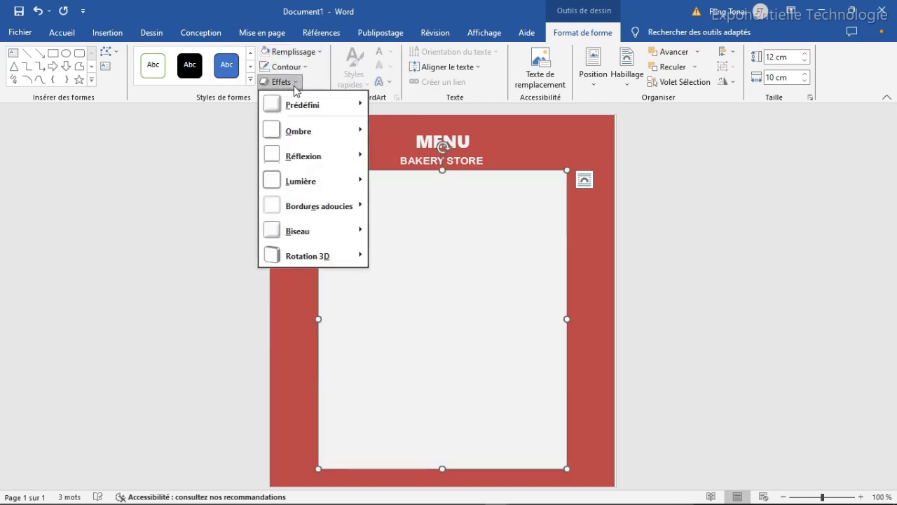
{"action": "mouse_move", "coordinate": [345, 137]}
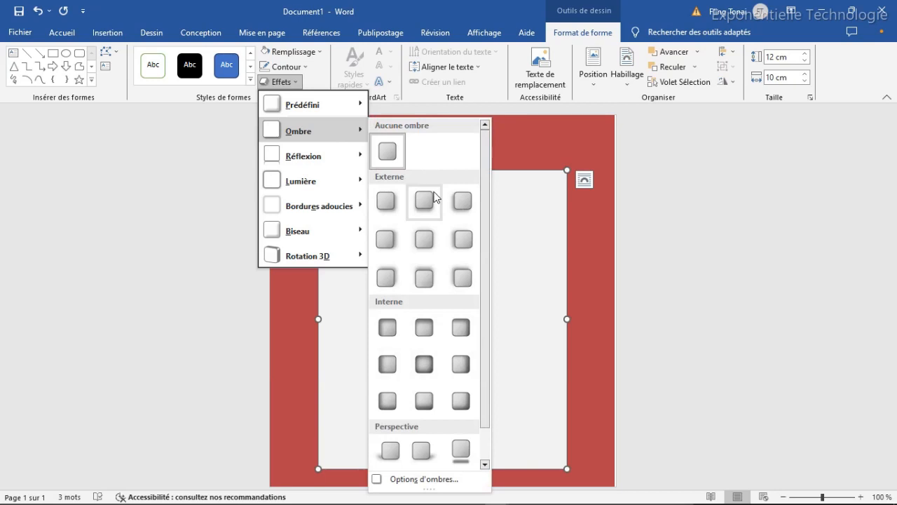
{"action": "left_click", "coordinate": [424, 239]}
{"action": "left_click_drag", "start_coordinate": [413, 238], "coordinate": [414, 245]}
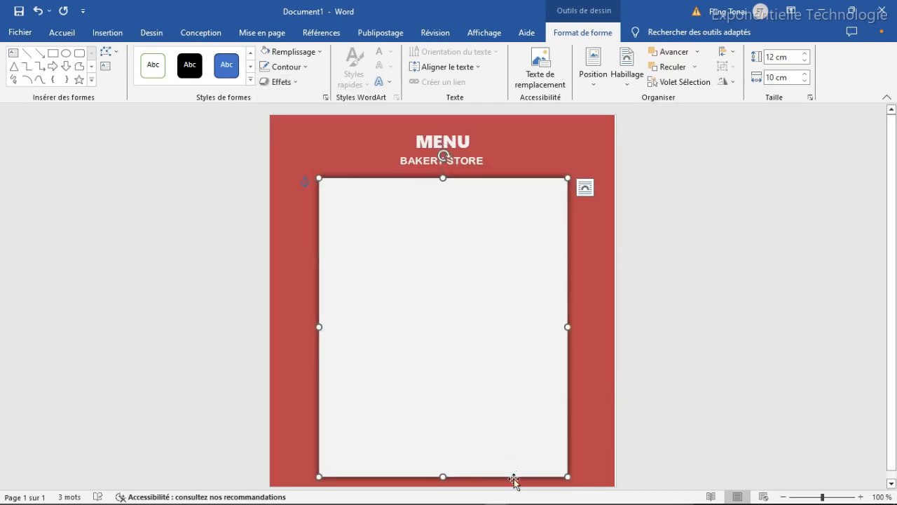
Switch to PowerPoint and draw a cloud shape about 6.41 cm high by 7.9 cm wide, tilted slightly clockwise.
{"action": "mouse_move", "coordinate": [521, 495]}
{"action": "left_click", "coordinate": [519, 452]}
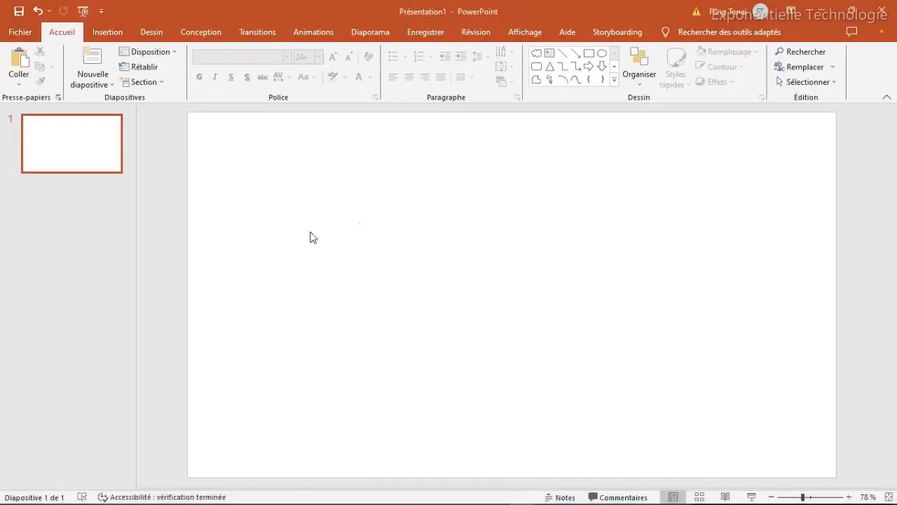
{"action": "left_click", "coordinate": [107, 31]}
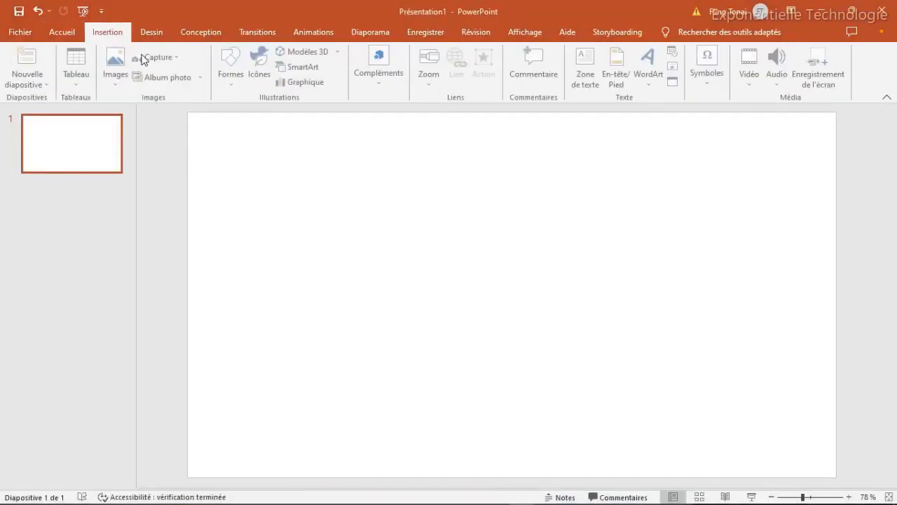
{"action": "left_click", "coordinate": [232, 77]}
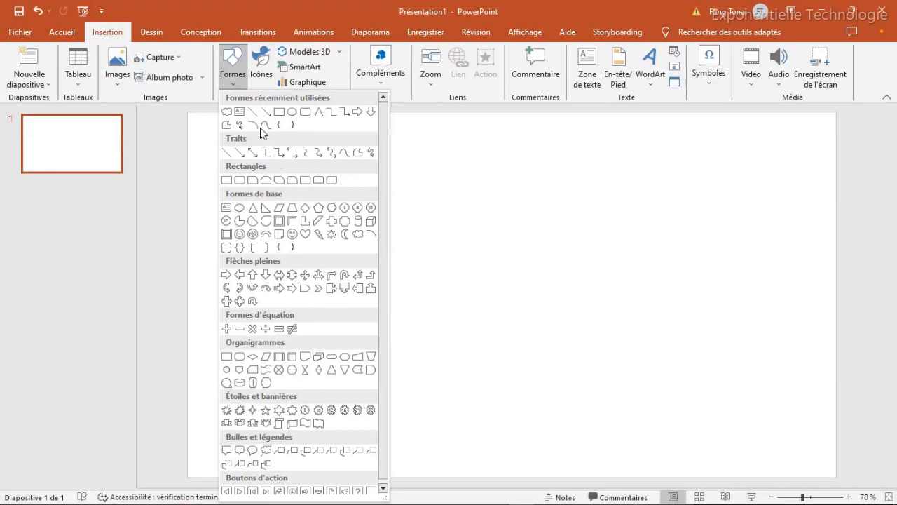
{"action": "left_click", "coordinate": [358, 235]}
{"action": "left_click_drag", "start_coordinate": [424, 183], "coordinate": [577, 288]}
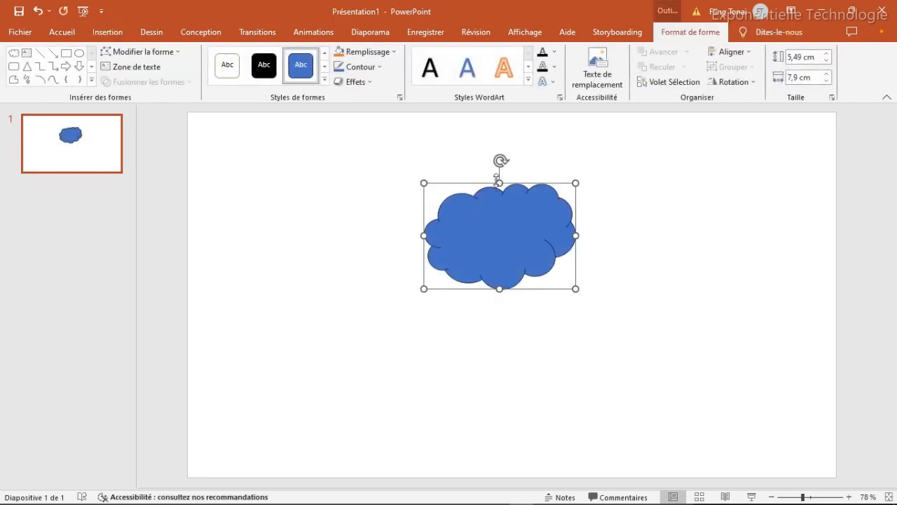
{"action": "mouse_move", "coordinate": [500, 160]}
{"action": "left_mouse_down"}
{"action": "mouse_move", "coordinate": [509, 162]}
{"action": "mouse_move", "coordinate": [501, 172]}
{"action": "left_mouse_up"}
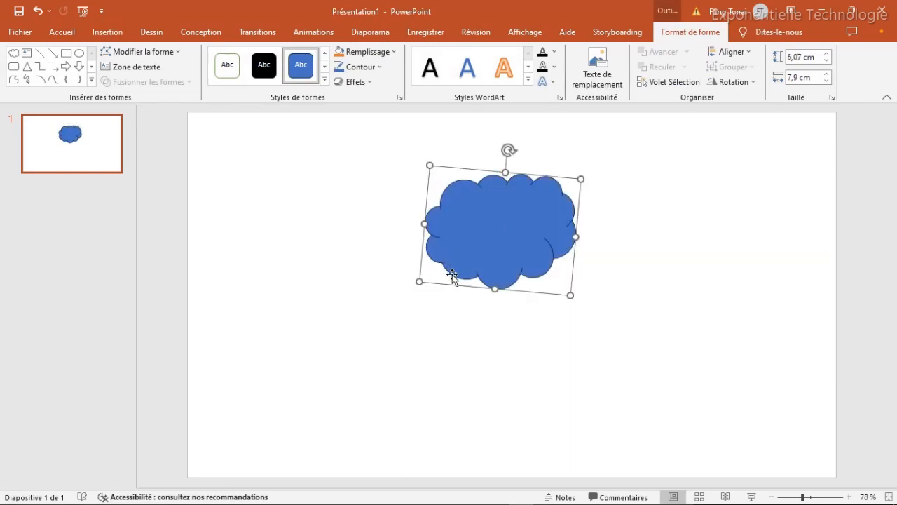
{"action": "left_click_drag", "start_coordinate": [493, 289], "coordinate": [494, 298]}
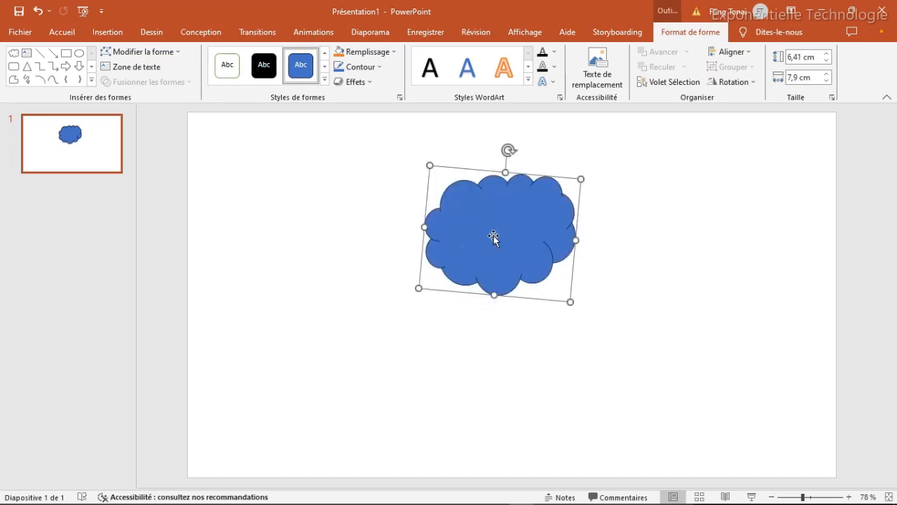
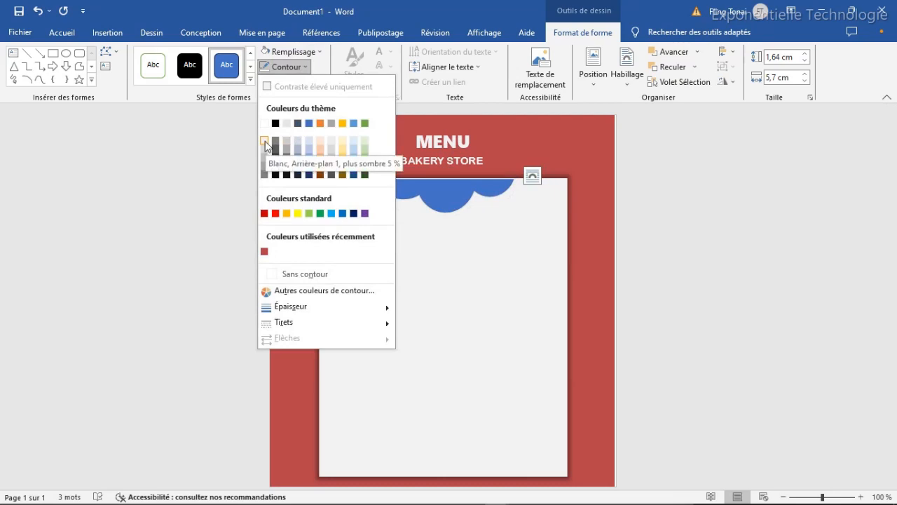
Apply the centred outer shadow to the scalloped cloud piece and fill it with the recently used custom red.
{"action": "left_click", "coordinate": [292, 82]}
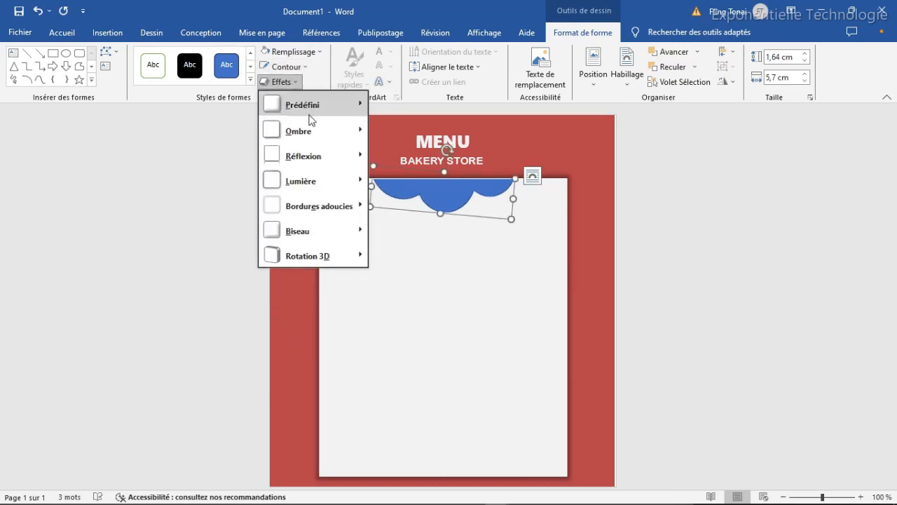
{"action": "mouse_move", "coordinate": [356, 133]}
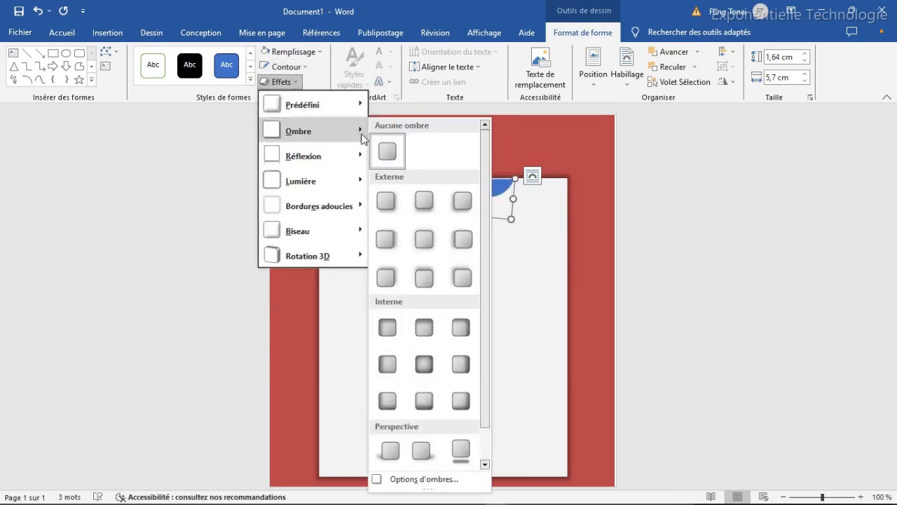
{"action": "left_click", "coordinate": [424, 239]}
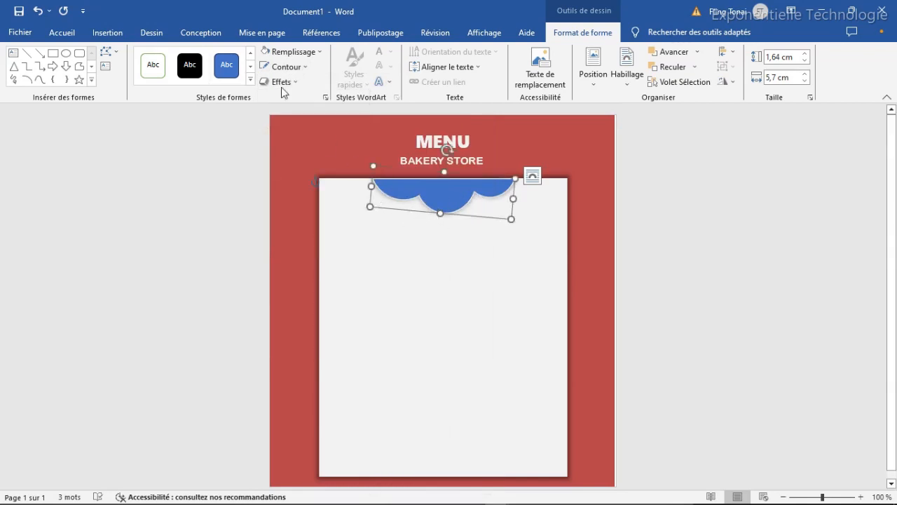
{"action": "left_click", "coordinate": [284, 52]}
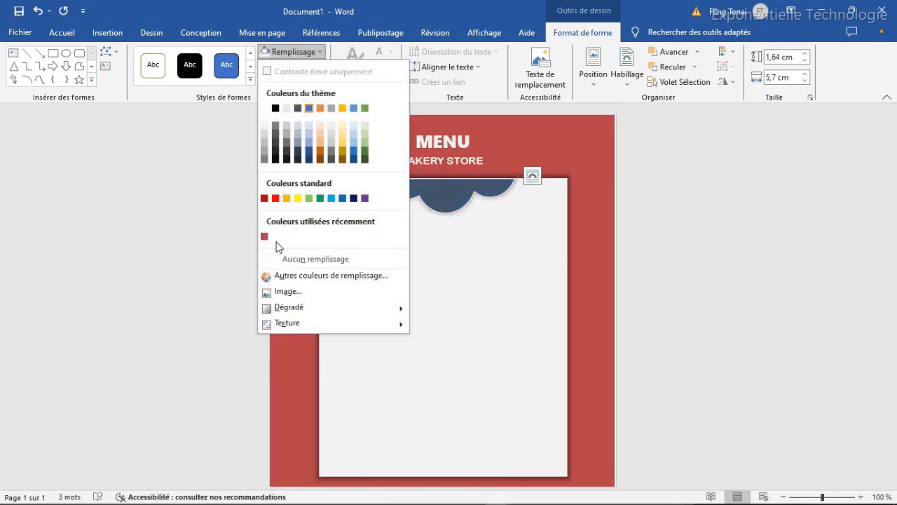
{"action": "left_click", "coordinate": [264, 237]}
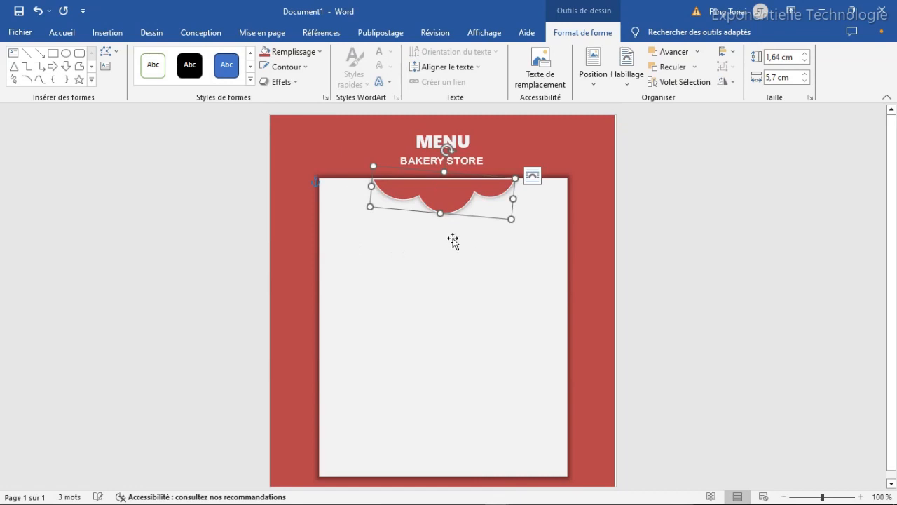
{"action": "left_click", "coordinate": [411, 265]}
{"action": "left_click", "coordinate": [412, 265]}
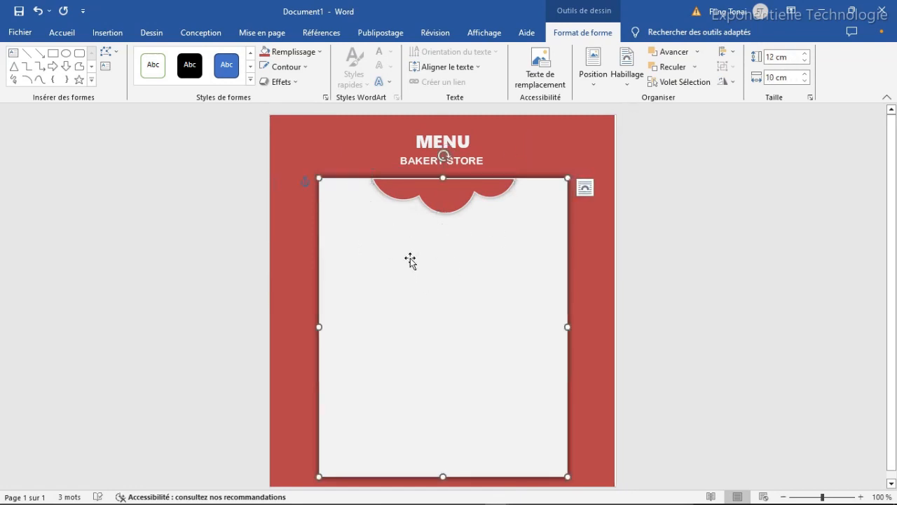
{"action": "left_click", "coordinate": [107, 32]}
{"action": "left_click", "coordinate": [149, 87]}
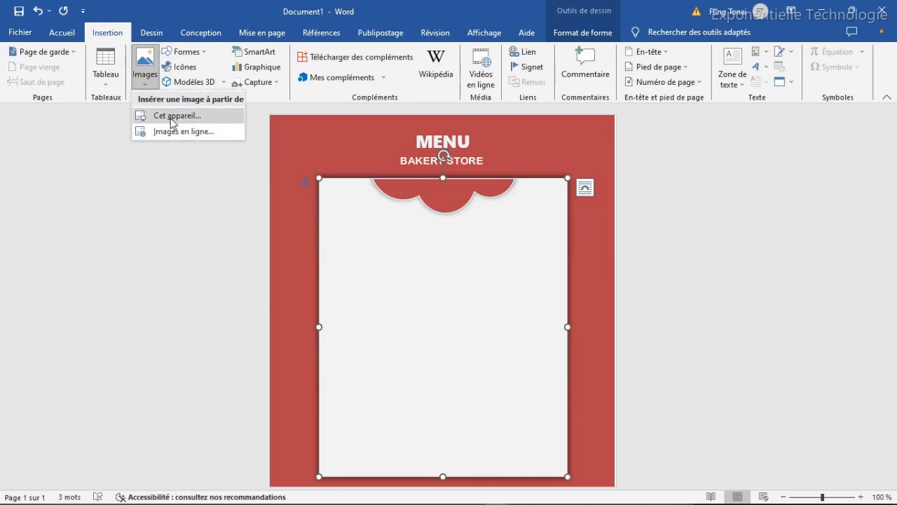
{"action": "left_click", "coordinate": [169, 116]}
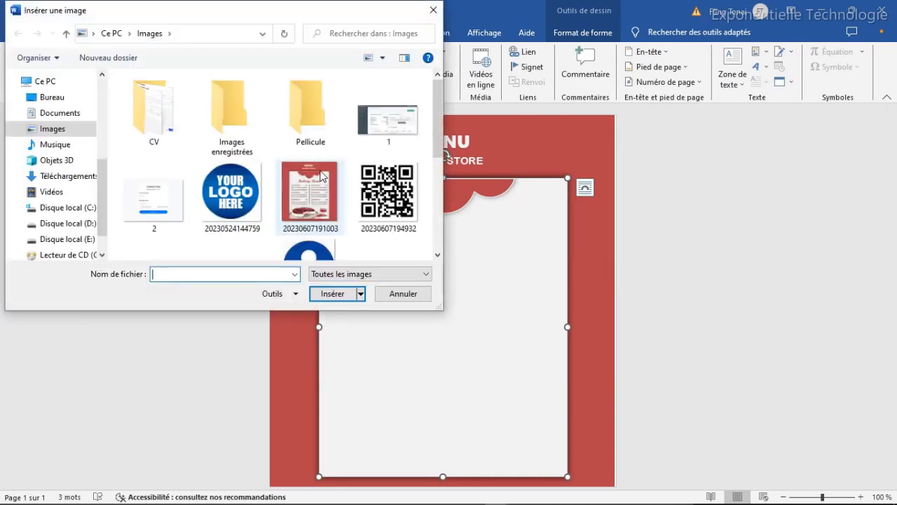
{"action": "left_click_drag", "start_coordinate": [438, 119], "coordinate": [450, 223]}
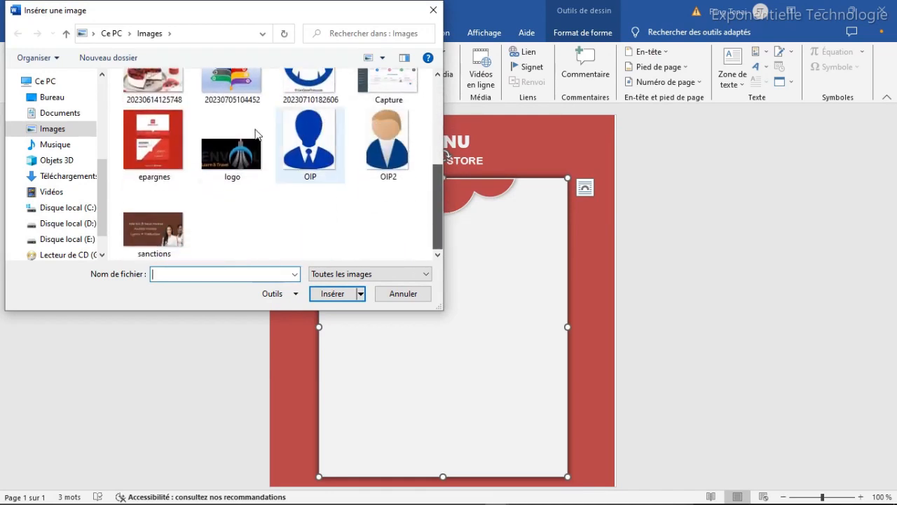
{"action": "left_click", "coordinate": [153, 90]}
{"action": "left_click", "coordinate": [331, 294]}
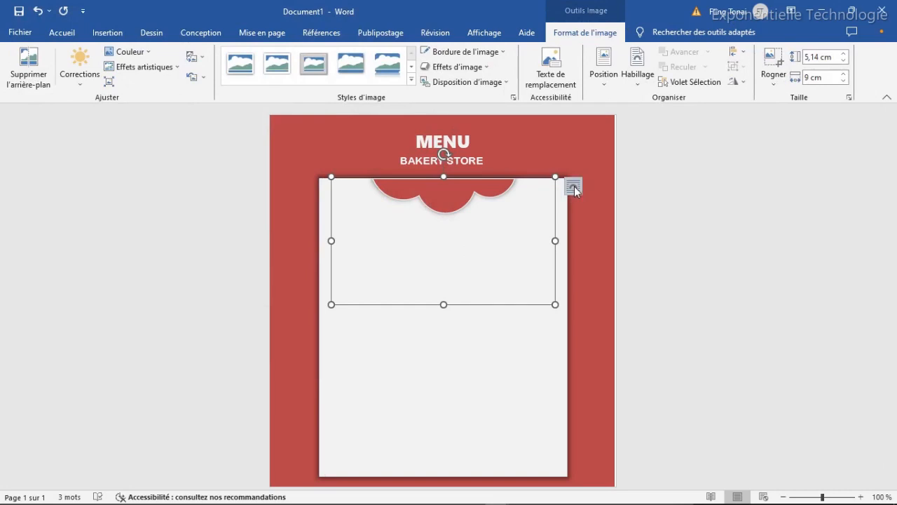
Position the cake picture with text wrapping, move it to the card's bottom edge and resize it to 10 cm wide by about 3.26 cm high.
{"action": "left_click", "coordinate": [605, 91]}
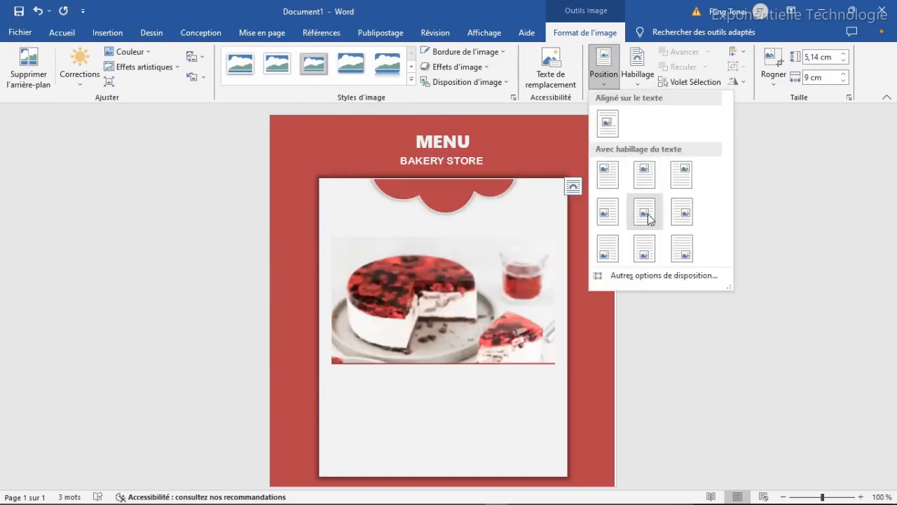
{"action": "left_click", "coordinate": [647, 212]}
{"action": "left_click_drag", "start_coordinate": [454, 327], "coordinate": [441, 440]}
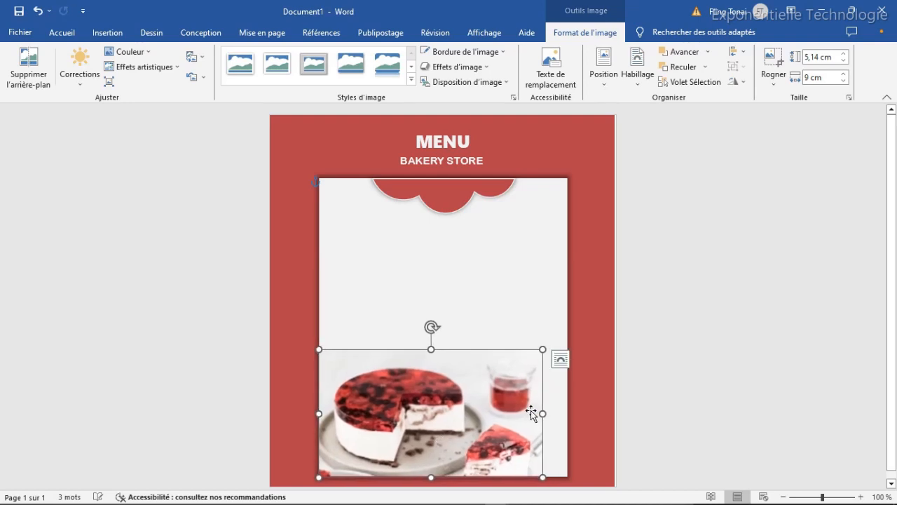
{"action": "left_click_drag", "start_coordinate": [539, 413], "coordinate": [568, 419]}
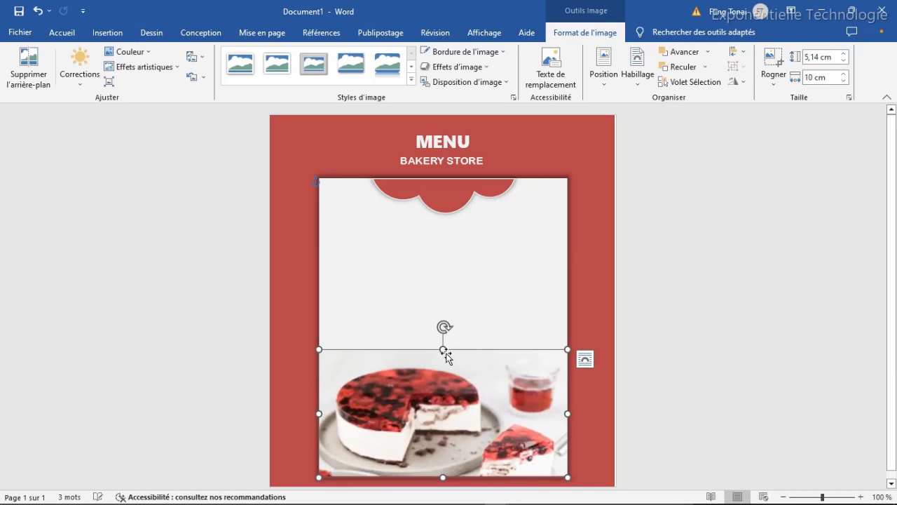
{"action": "left_click_drag", "start_coordinate": [446, 354], "coordinate": [453, 396]}
Duplicate the BAKERY STORE text box below the scalloped ornament and colour its text with the recently used custom red.
{"action": "left_click", "coordinate": [448, 153]}
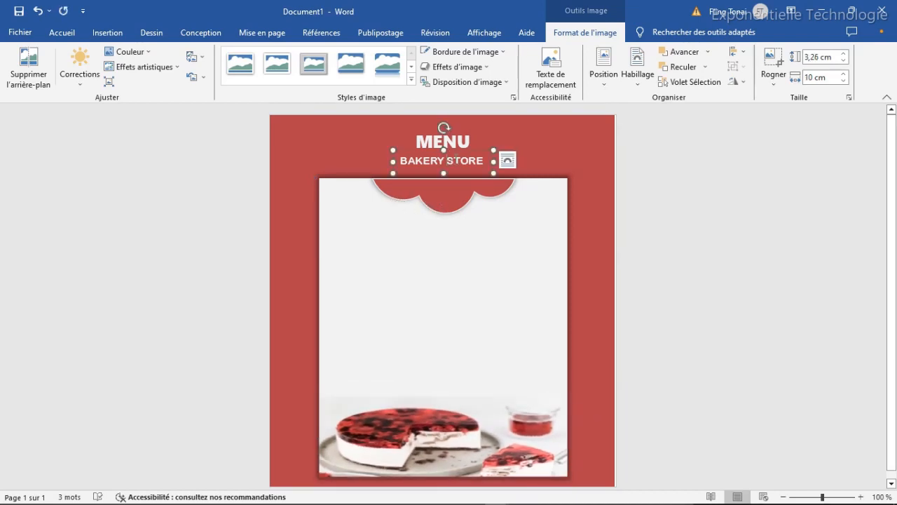
{"action": "key", "text": "ctrl+v"}
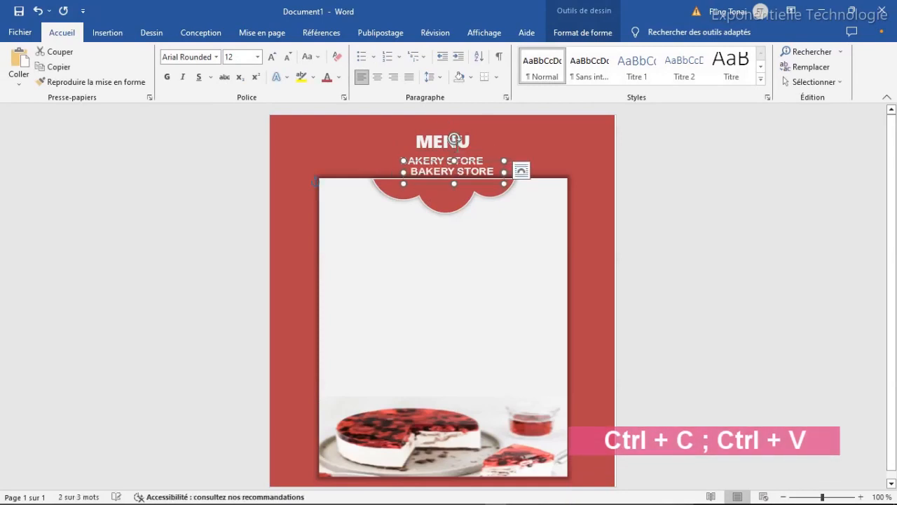
{"action": "left_click_drag", "start_coordinate": [493, 161], "coordinate": [478, 218]}
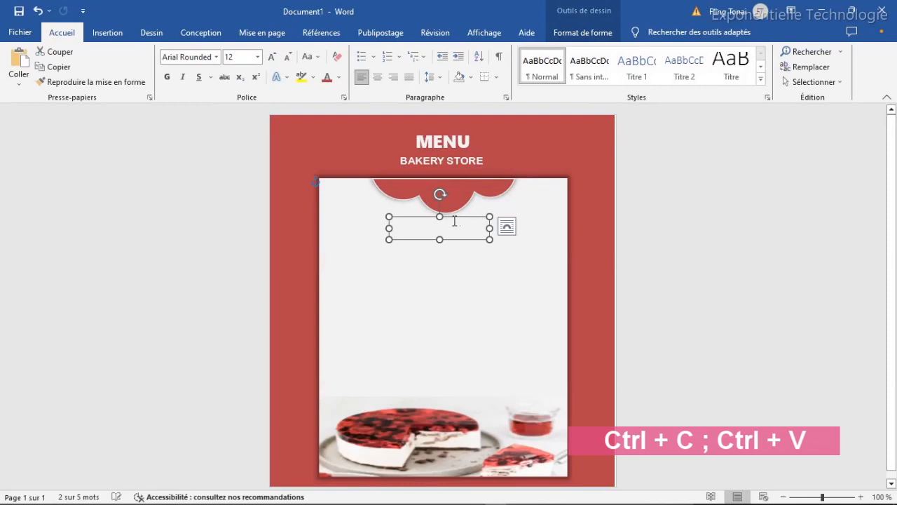
{"action": "left_click", "coordinate": [339, 77]}
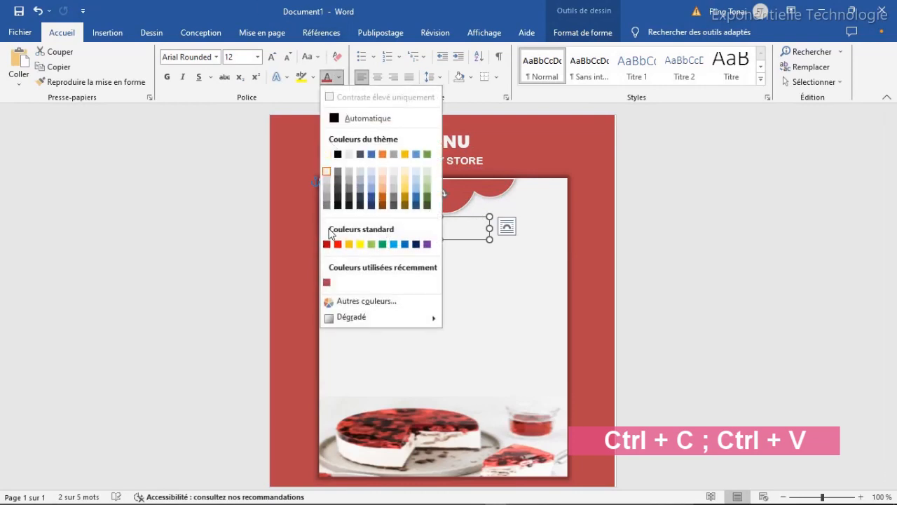
{"action": "left_click", "coordinate": [327, 283]}
Change the copied text to BAKERY MENU and capitalise only the first letter of each word.
{"action": "left_click", "coordinate": [420, 236]}
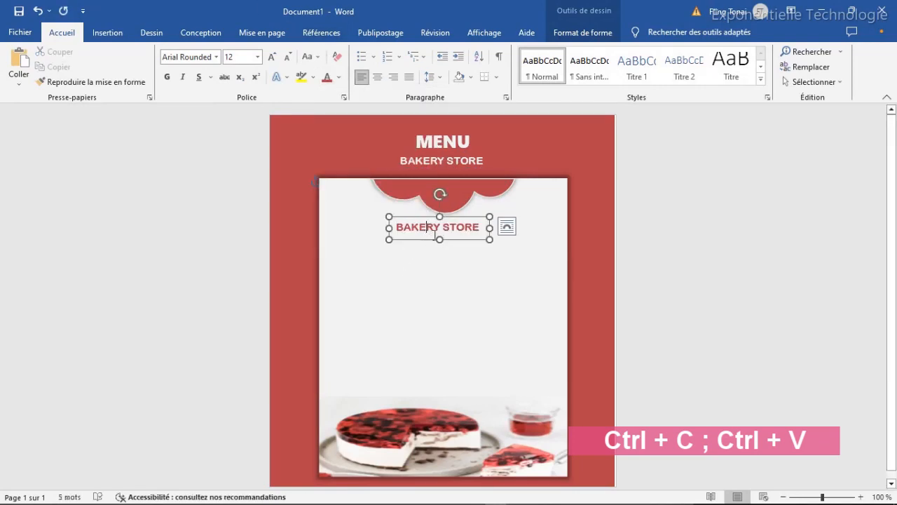
{"action": "double_click", "coordinate": [468, 227]}
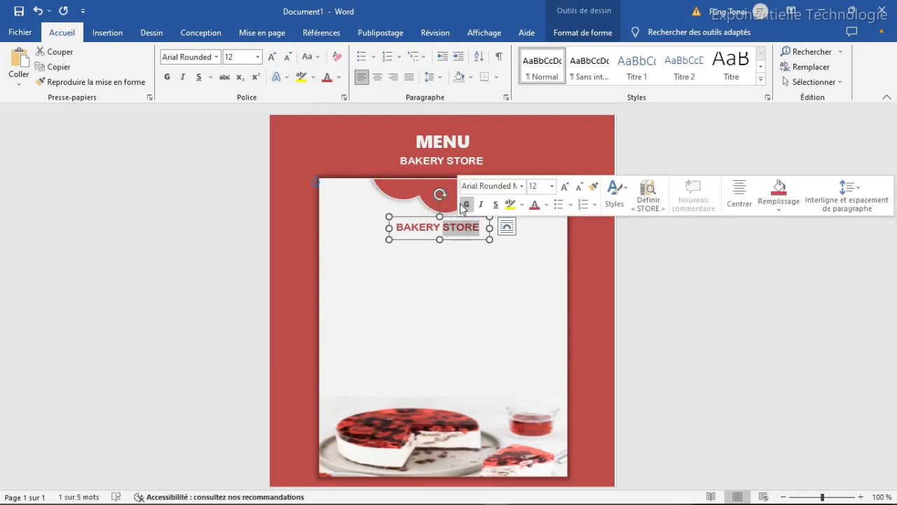
{"action": "type", "text": "MENU"}
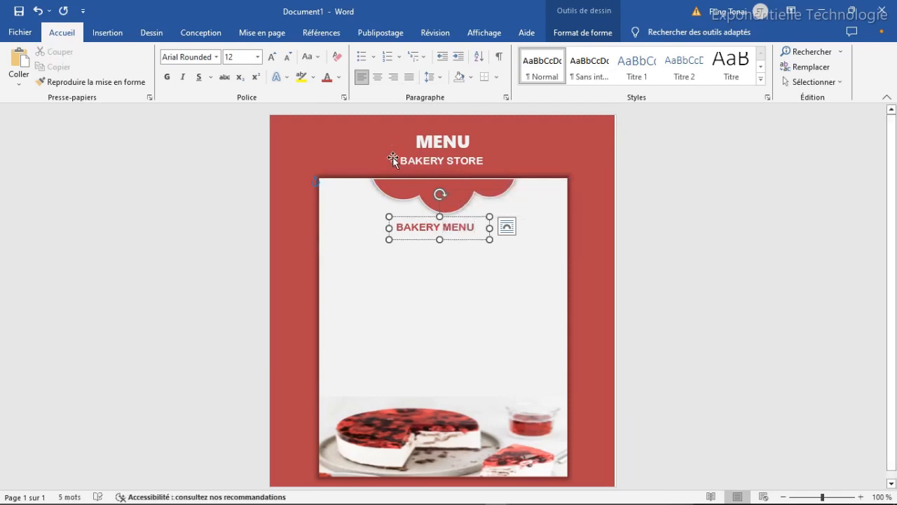
{"action": "left_click", "coordinate": [420, 217]}
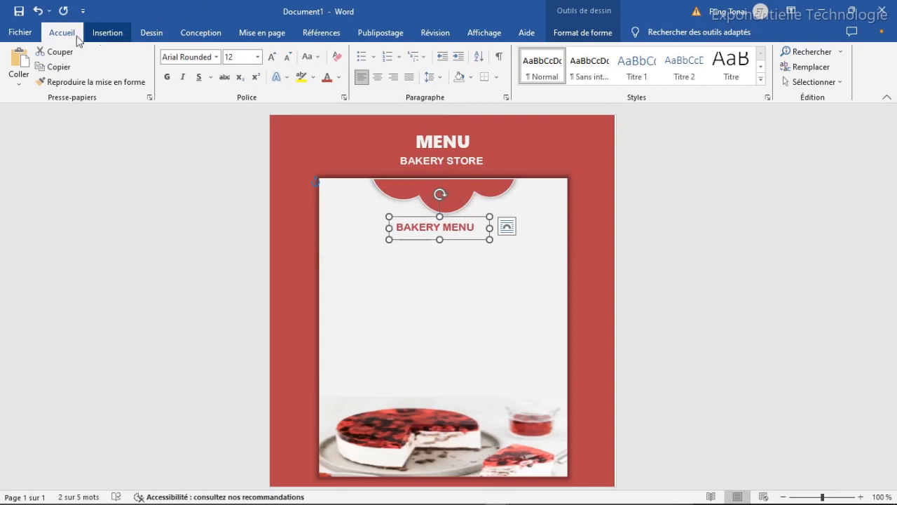
{"action": "left_click", "coordinate": [317, 62]}
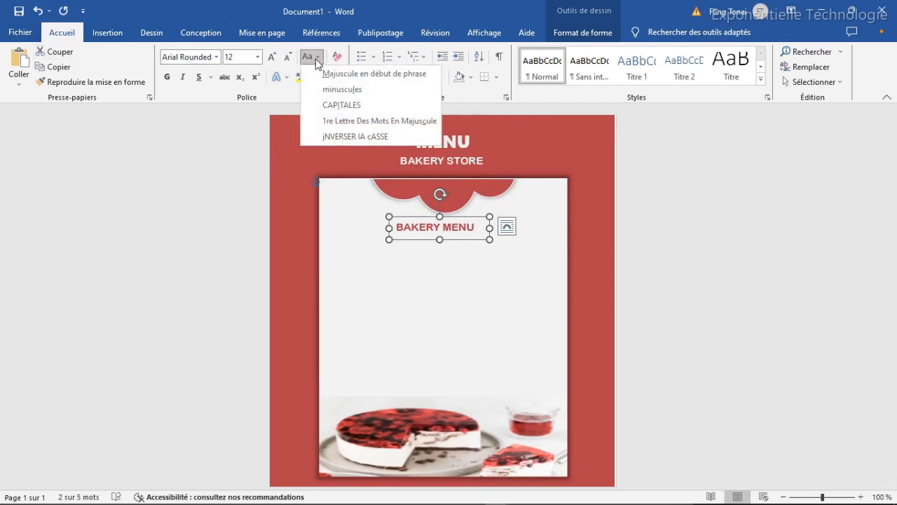
{"action": "left_click", "coordinate": [361, 123]}
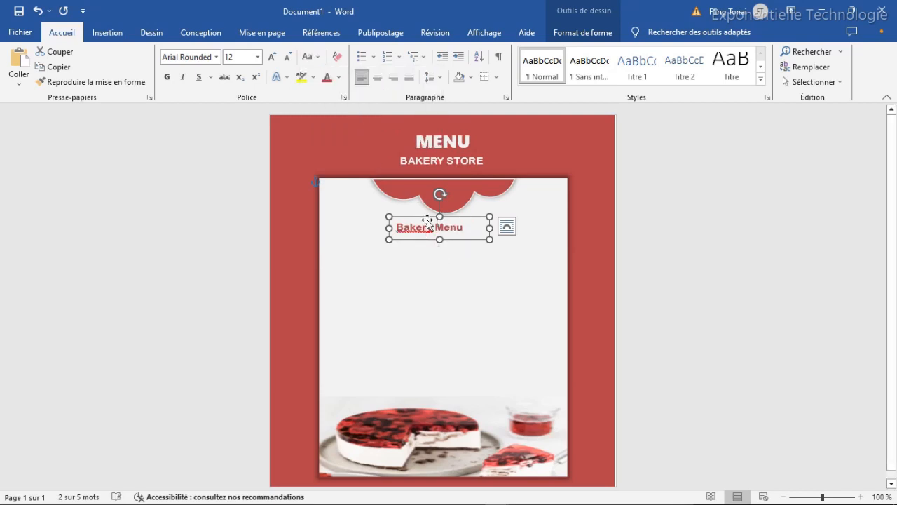
Format the Bakery Menu text in Script MT Bold at 26 pt and enlarge its box to about 1.48 cm high by 5.93 cm wide.
{"action": "left_click", "coordinate": [216, 57]}
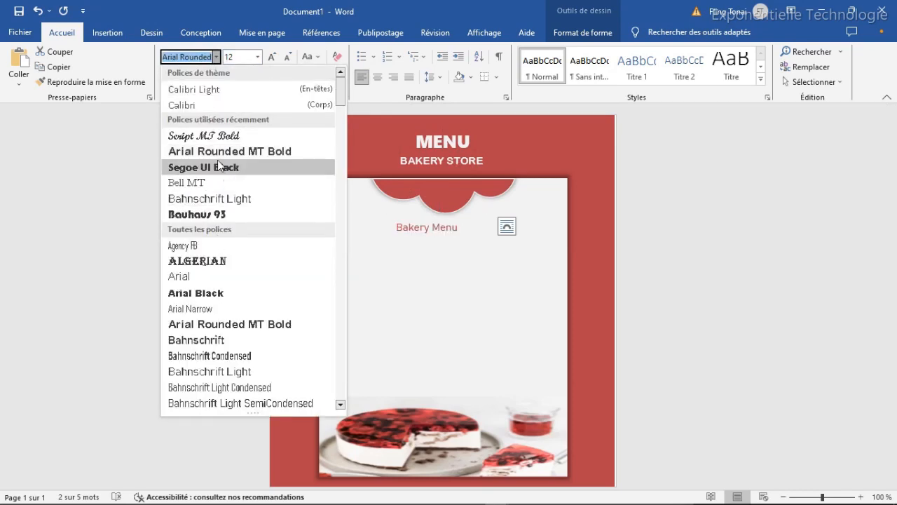
{"action": "left_click", "coordinate": [206, 133]}
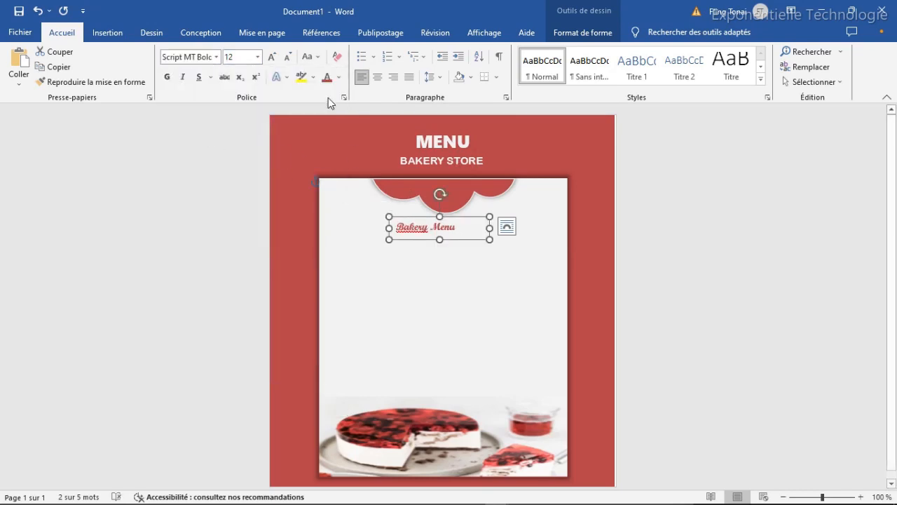
{"action": "left_click", "coordinate": [272, 56]}
{"action": "left_click", "coordinate": [271, 56]}
{"action": "left_click", "coordinate": [272, 57]}
{"action": "left_click", "coordinate": [272, 56]}
{"action": "left_click", "coordinate": [271, 56]}
{"action": "left_click_drag", "start_coordinate": [441, 242], "coordinate": [441, 254]}
{"action": "left_click_drag", "start_coordinate": [489, 236], "coordinate": [520, 236]}
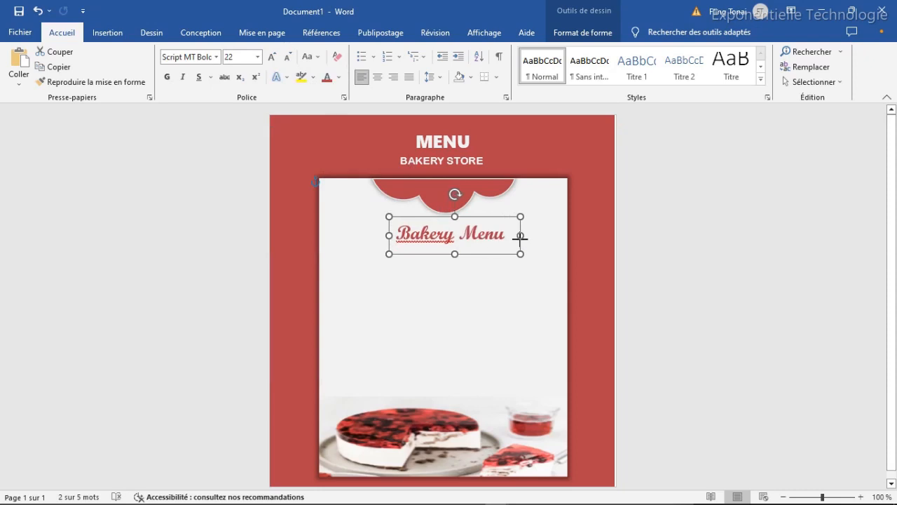
{"action": "left_click", "coordinate": [271, 59]}
{"action": "left_click", "coordinate": [271, 59]}
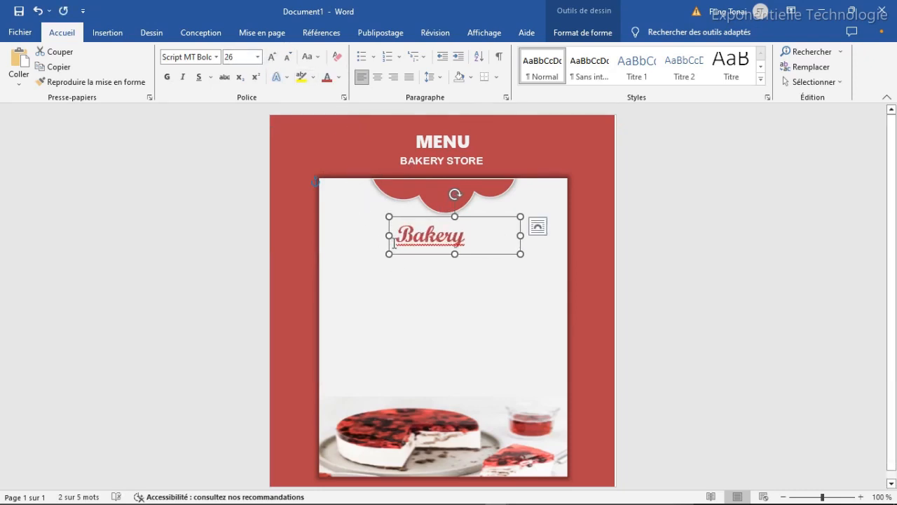
{"action": "mouse_move", "coordinate": [389, 235]}
{"action": "left_mouse_down"}
{"action": "mouse_move", "coordinate": [362, 235]}
{"action": "mouse_move", "coordinate": [372, 235]}
{"action": "left_mouse_up"}
Ignore the spelling mark on Bakery in the red heading and nudge its box slightly up and left beneath the ornament.
{"action": "left_click", "coordinate": [419, 243]}
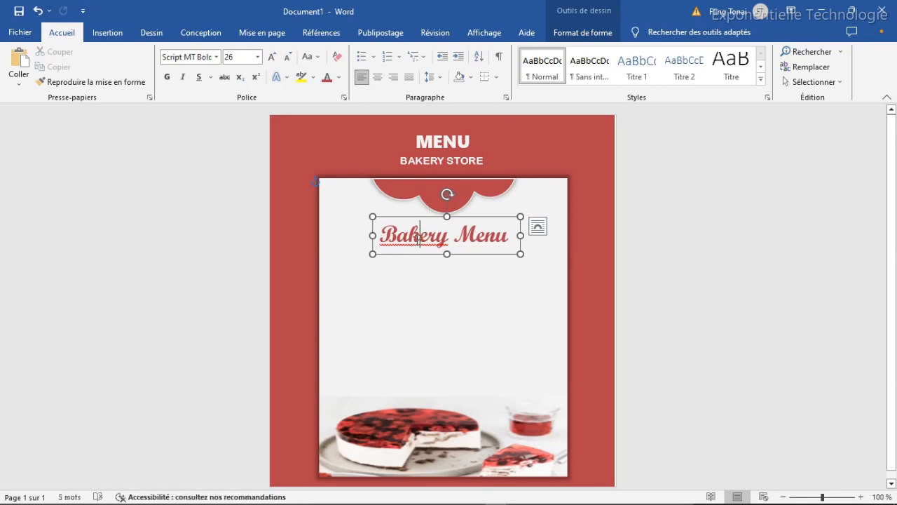
{"action": "right_click", "coordinate": [419, 239]}
{"action": "key", "text": "Escape"}
{"action": "left_click", "coordinate": [465, 291]}
{"action": "left_click", "coordinate": [454, 237]}
{"action": "left_click_drag", "start_coordinate": [466, 217], "coordinate": [460, 215]}
{"action": "left_click", "coordinate": [484, 280]}
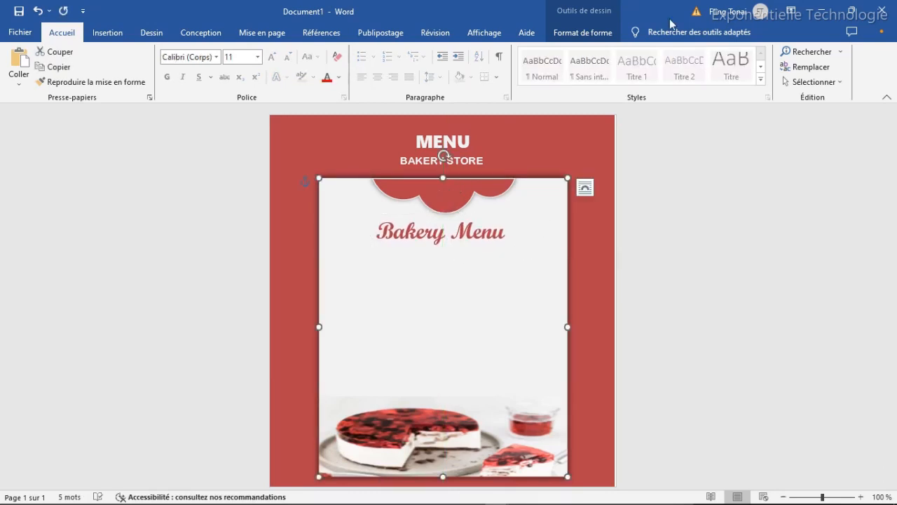
Draw a vertical line about 5.58 cm long from below the Bakery Menu heading down to the cake picture.
{"action": "left_click", "coordinate": [105, 32]}
{"action": "left_click", "coordinate": [186, 51]}
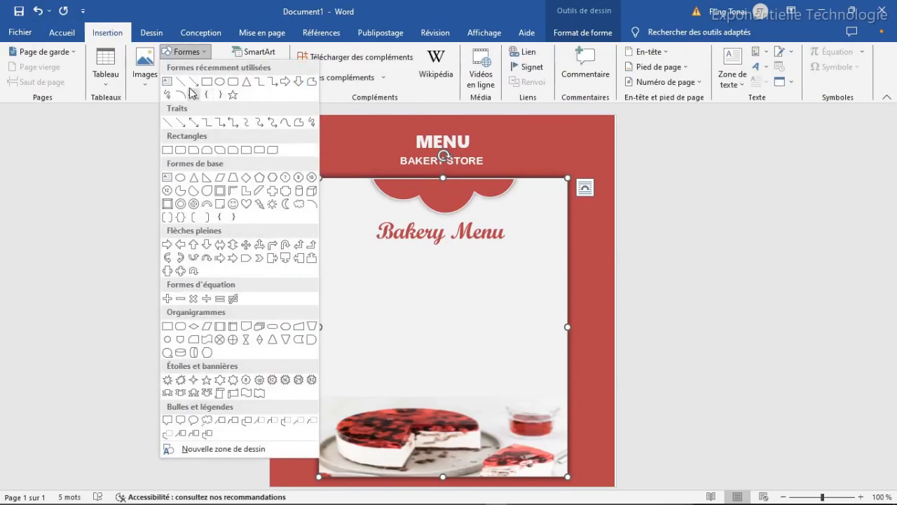
{"action": "left_click", "coordinate": [185, 84]}
{"action": "mouse_move", "coordinate": [440, 254]}
{"action": "left_mouse_down"}
{"action": "mouse_move", "coordinate": [428, 351]}
{"action": "mouse_move", "coordinate": [441, 366]}
{"action": "mouse_move", "coordinate": [439, 392]}
{"action": "left_mouse_up"}
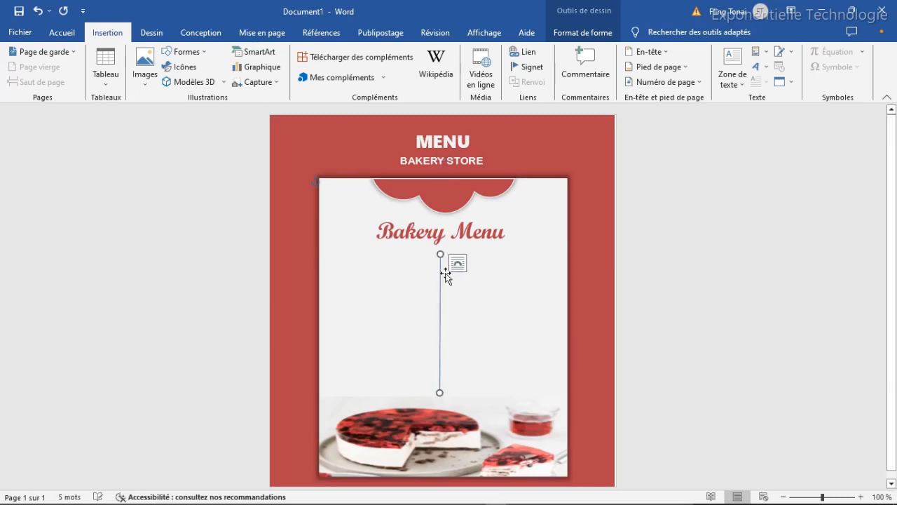
Style the vertical line black with a 2¼ pt thickness and shift it slightly right to the card's centre.
{"action": "left_click", "coordinate": [157, 70]}
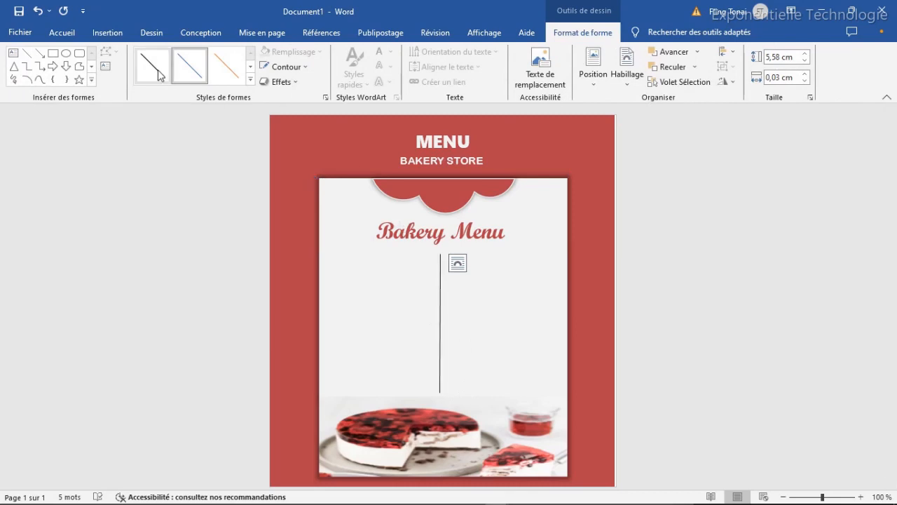
{"action": "left_click", "coordinate": [300, 70]}
{"action": "mouse_move", "coordinate": [384, 309]}
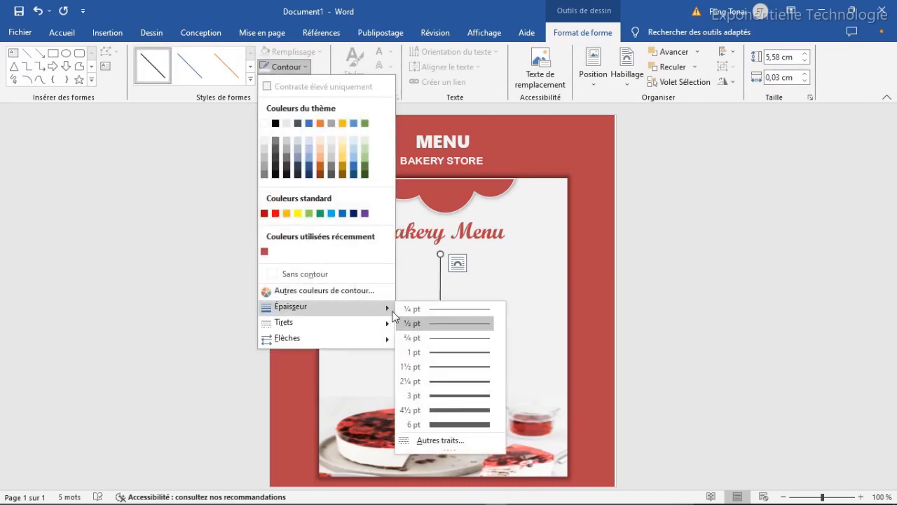
{"action": "left_click", "coordinate": [457, 381]}
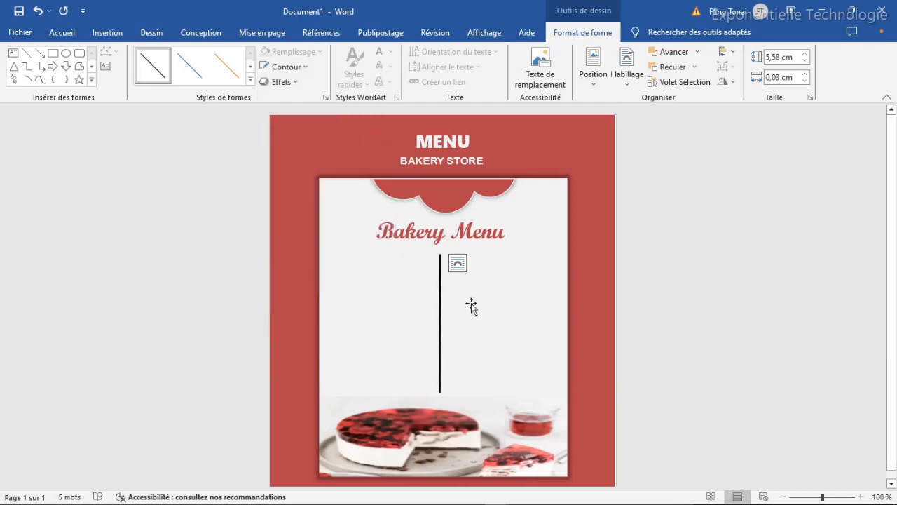
{"action": "left_click_drag", "start_coordinate": [440, 321], "coordinate": [446, 320]}
{"action": "left_click", "coordinate": [472, 316]}
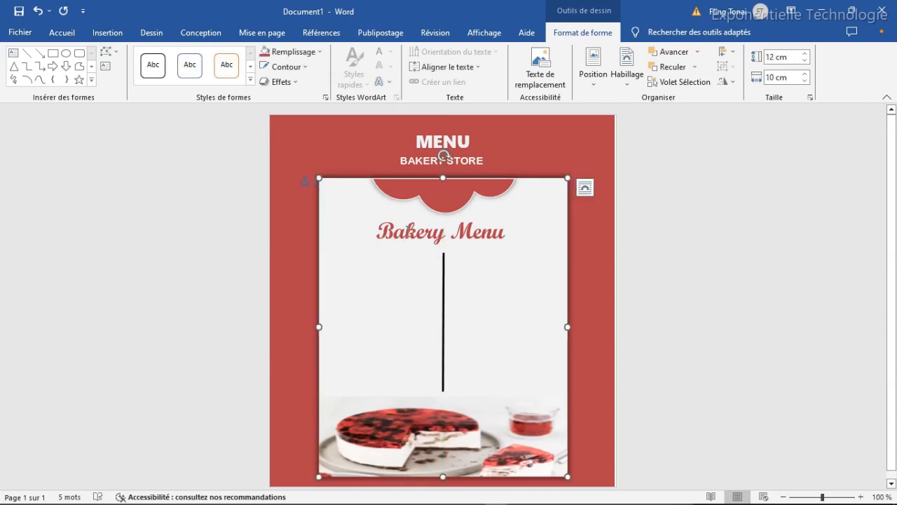
Duplicate the Bakery Menu text box and place the copy below the heading, starting at the card's left edge.
{"action": "left_click", "coordinate": [408, 232]}
{"action": "left_click", "coordinate": [455, 214]}
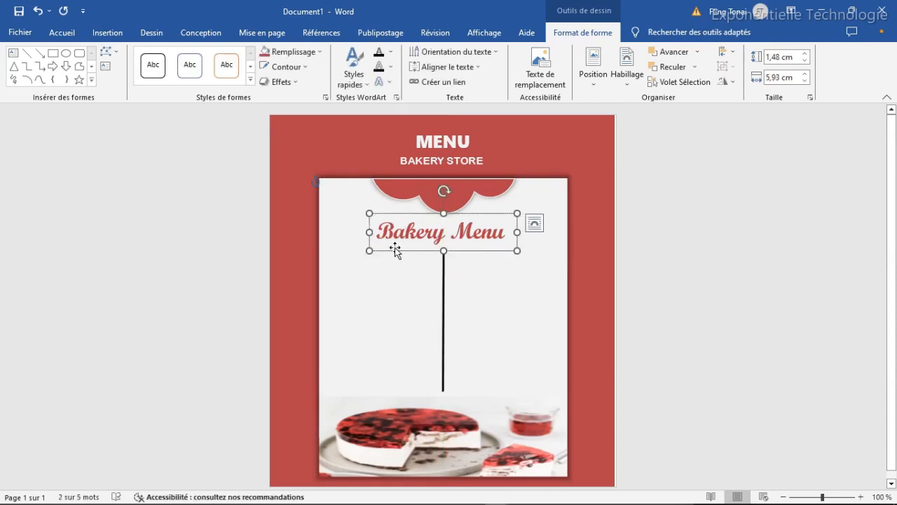
{"action": "key", "text": "ctrl+d"}
{"action": "left_click_drag", "start_coordinate": [497, 226], "coordinate": [413, 252]}
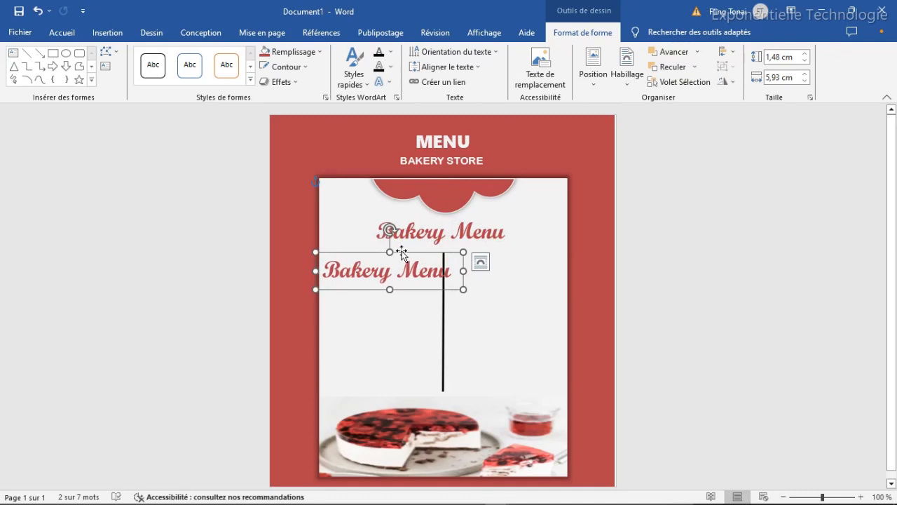
Format the text of the lower Bakery Menu copy in Arial Rounded MT Bold at size 11.
{"action": "left_click", "coordinate": [60, 32]}
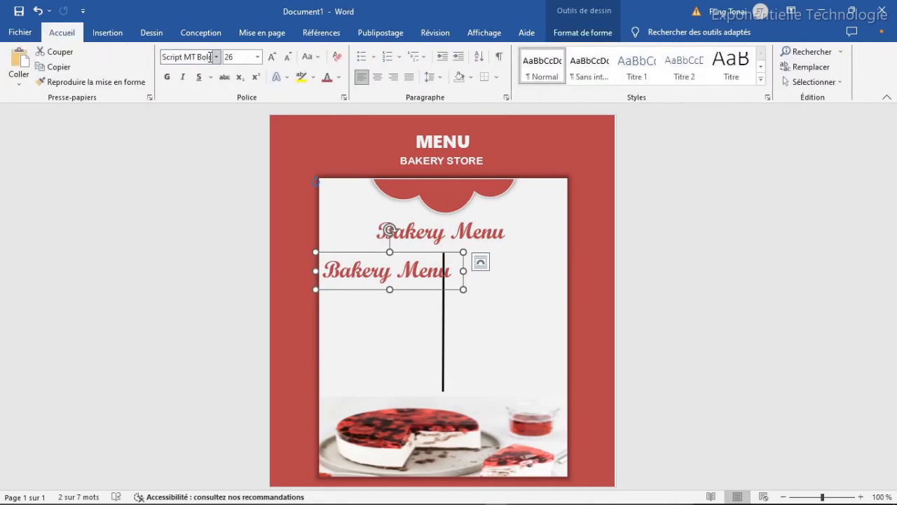
{"action": "left_click", "coordinate": [217, 57]}
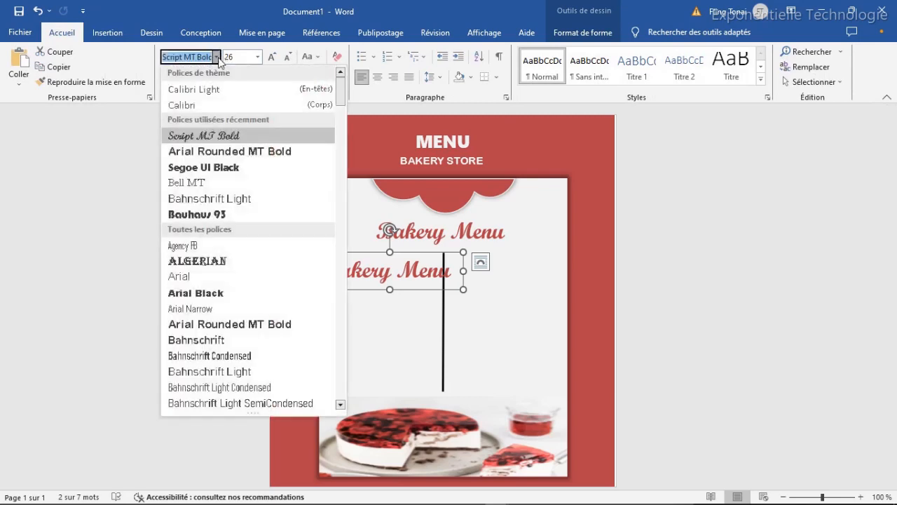
{"action": "left_click", "coordinate": [214, 152]}
{"action": "left_click", "coordinate": [247, 58]}
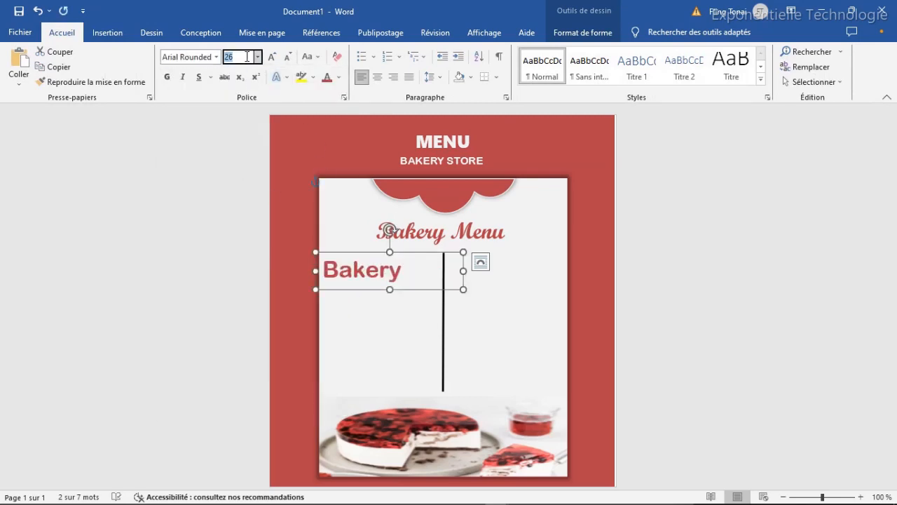
{"action": "key", "text": "Return"}
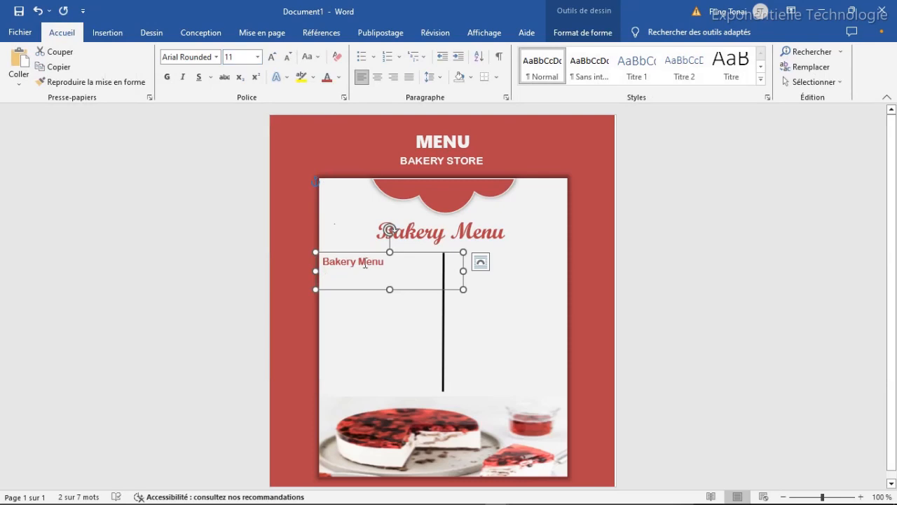
Replace the copy's text with "Sandwich" and the price "15$", and shrink its box to one line high, ending at the vertical line.
{"action": "left_click_drag", "start_coordinate": [391, 264], "coordinate": [308, 260]}
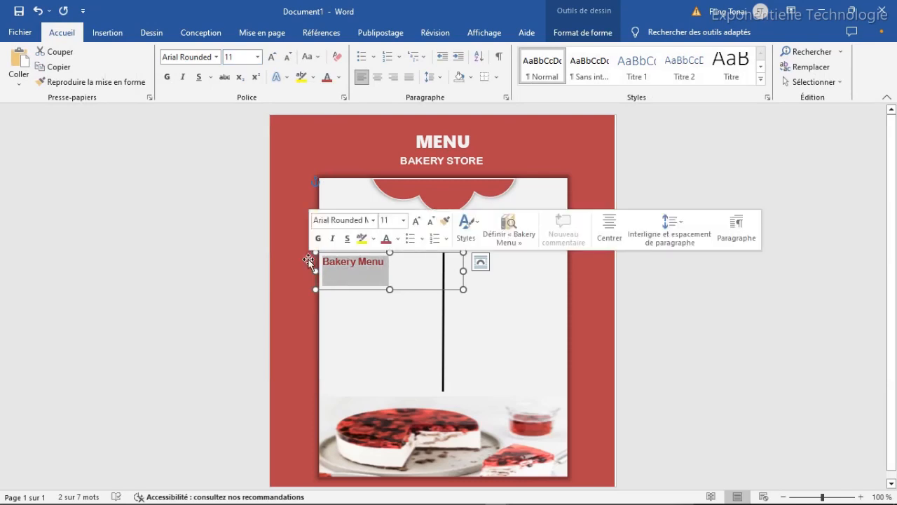
{"action": "type", "text": "s"}
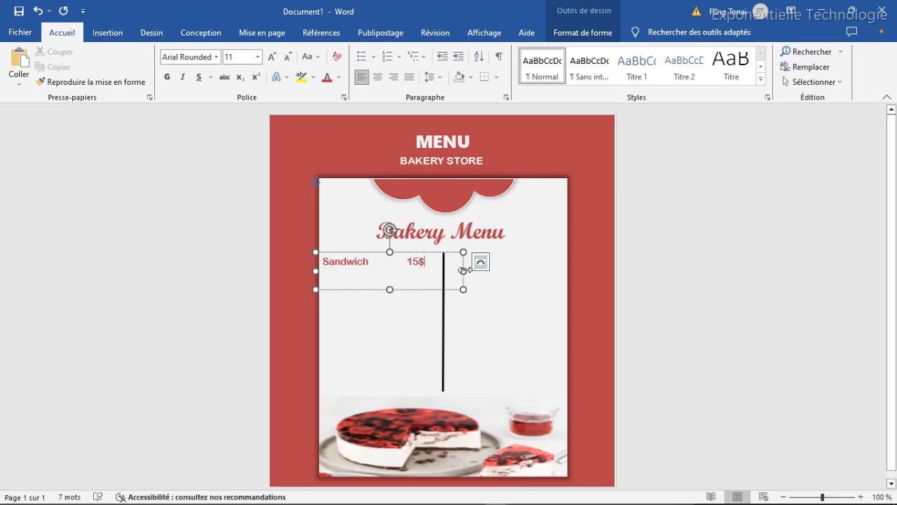
{"action": "left_click", "coordinate": [410, 271]}
{"action": "left_click_drag", "start_coordinate": [388, 289], "coordinate": [386, 273]}
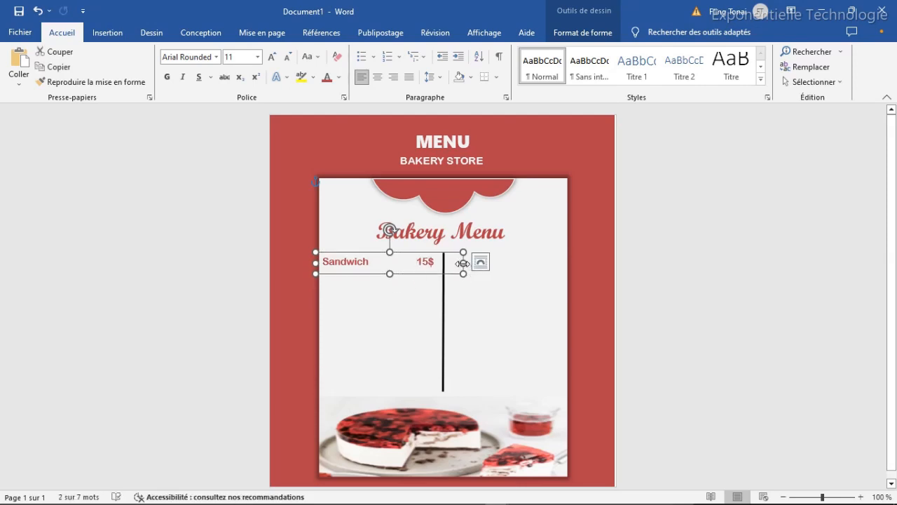
{"action": "left_click_drag", "start_coordinate": [463, 263], "coordinate": [445, 263]}
Adjust the spacing before 15$ and fit the Sandwich box between the card's left edge and the vertical line, slightly higher.
{"action": "left_click", "coordinate": [419, 260]}
{"action": "key", "text": "BackSpace"}
{"action": "key", "text": "BackSpace"}
{"action": "key", "text": "BackSpace"}
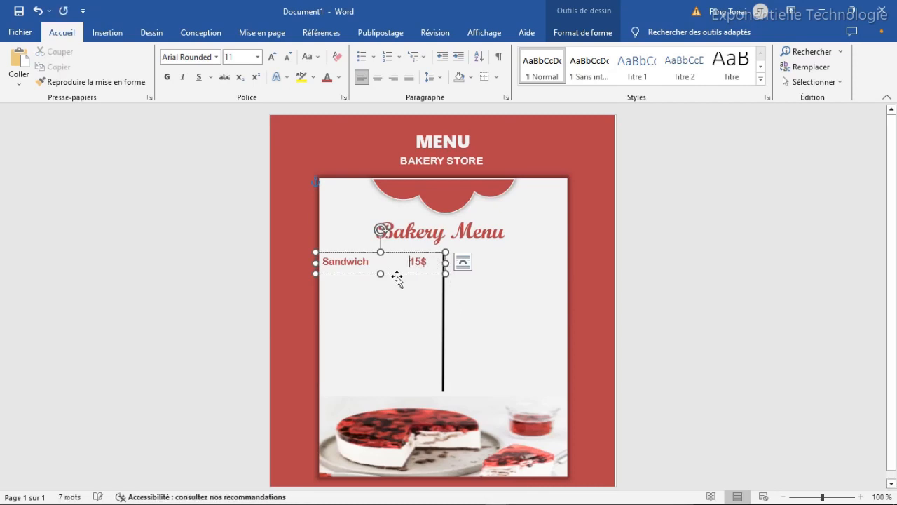
{"action": "left_click_drag", "start_coordinate": [363, 250], "coordinate": [372, 247]}
{"action": "left_click_drag", "start_coordinate": [454, 260], "coordinate": [409, 251]}
{"action": "left_click", "coordinate": [381, 260]}
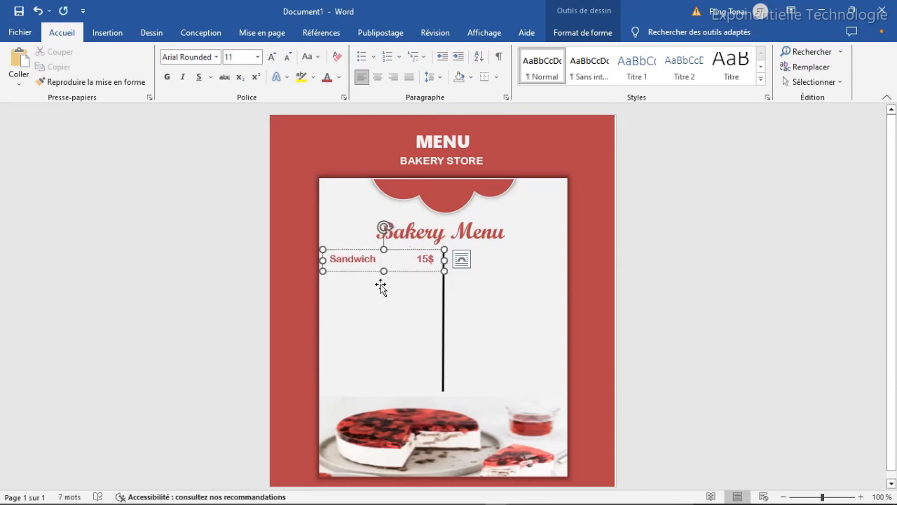
Paste the text box with two lines of "Ecrivez une description" and place it directly under the Sandwich line.
{"action": "left_click", "coordinate": [382, 289]}
{"action": "key", "text": "ctrl+v"}
{"action": "left_click_drag", "start_coordinate": [349, 176], "coordinate": [360, 259]}
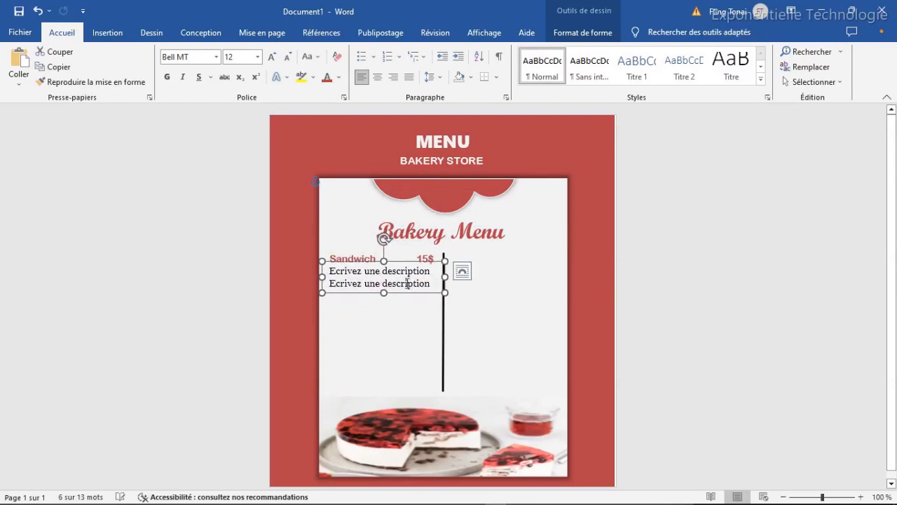
Duplicate the Sandwich and description boxes together and place the copy directly beneath the first item.
{"action": "left_click", "coordinate": [354, 253], "text": "shift"}
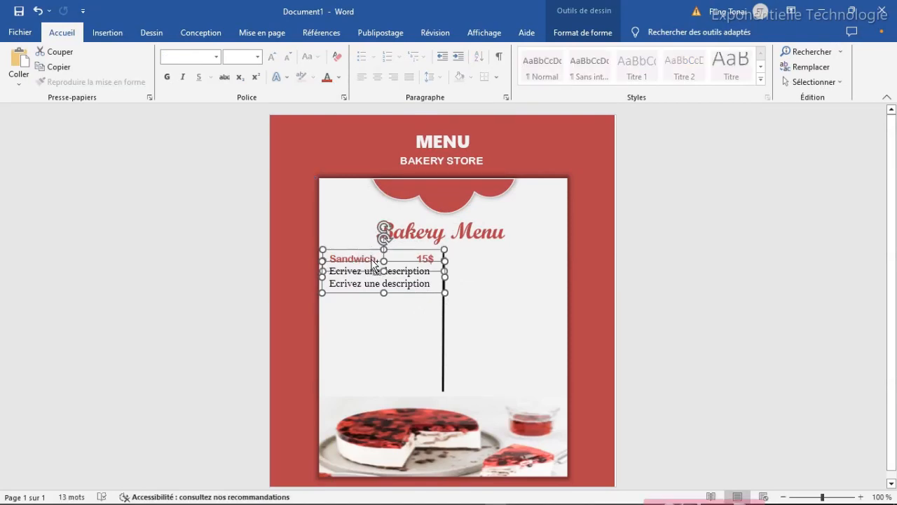
{"action": "key", "text": "ctrl+d"}
{"action": "left_click_drag", "start_coordinate": [382, 263], "coordinate": [369, 288]}
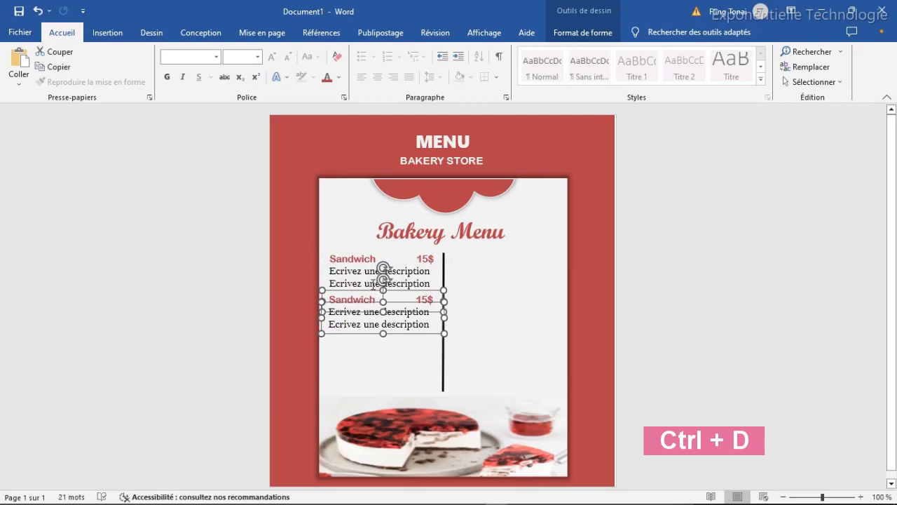
Duplicate the item boxes again and place this third item just above the cake picture.
{"action": "key", "text": "ctrl+d"}
{"action": "left_click_drag", "start_coordinate": [408, 300], "coordinate": [383, 334]}
{"action": "left_click_drag", "start_coordinate": [398, 334], "coordinate": [398, 345]}
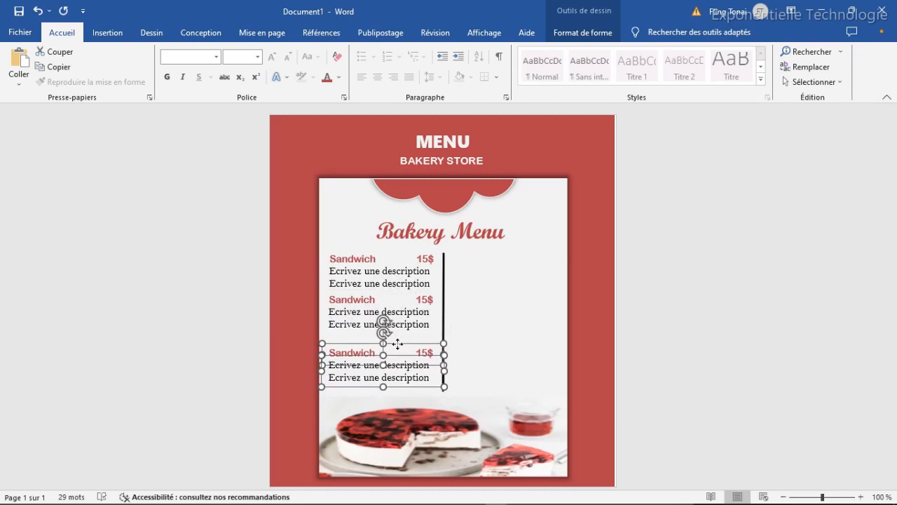
Move the middle item's heading and description boxes slightly down to space the three items more evenly.
{"action": "left_click", "coordinate": [354, 303]}
{"action": "left_click", "coordinate": [371, 292], "text": "shift"}
{"action": "left_click_drag", "start_coordinate": [371, 293], "coordinate": [369, 298]}
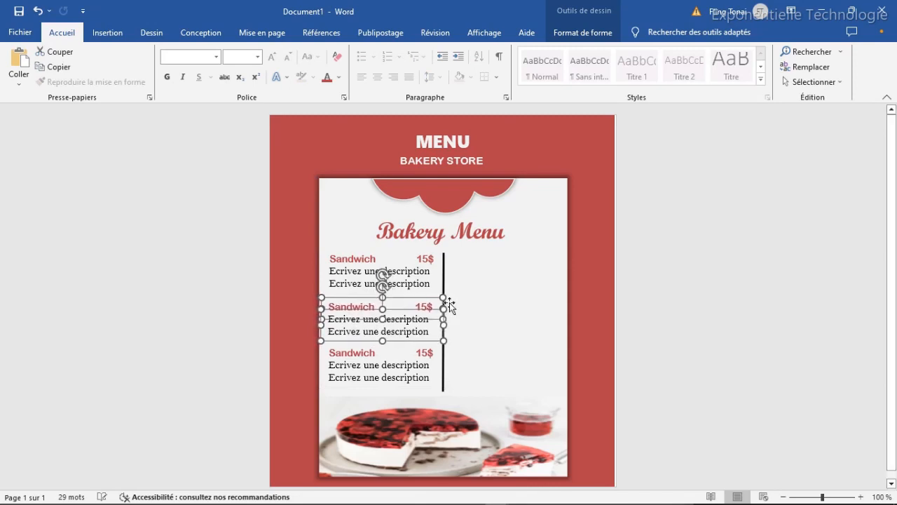
{"action": "left_click", "coordinate": [489, 336]}
Group all six text boxes of the left column's three Sandwich items into one object.
{"action": "left_click", "coordinate": [355, 355]}
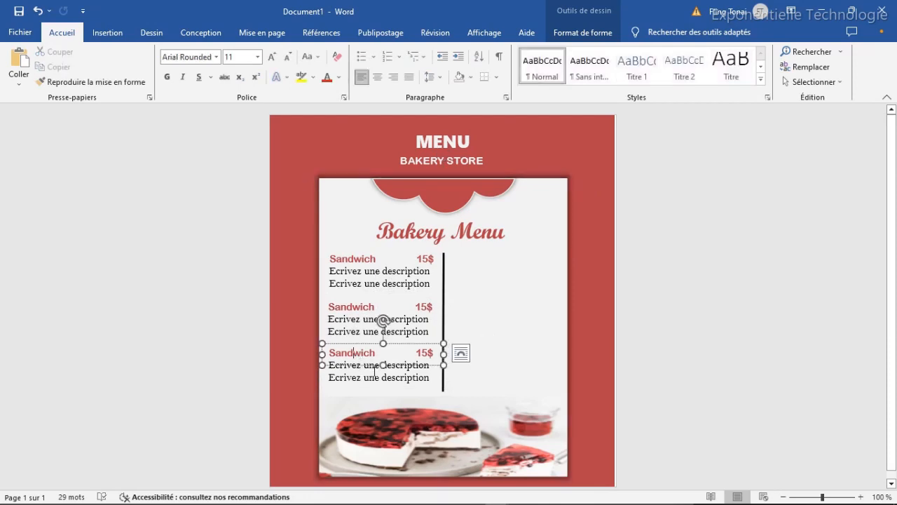
{"action": "left_click", "coordinate": [375, 372], "text": "shift"}
{"action": "left_click", "coordinate": [404, 307], "text": "shift"}
{"action": "left_click", "coordinate": [409, 254], "text": "shift"}
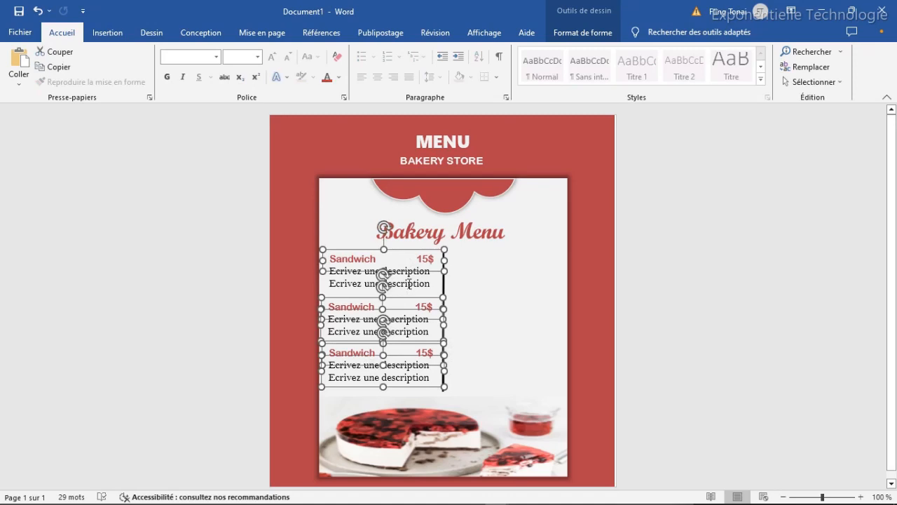
{"action": "left_click", "coordinate": [578, 33]}
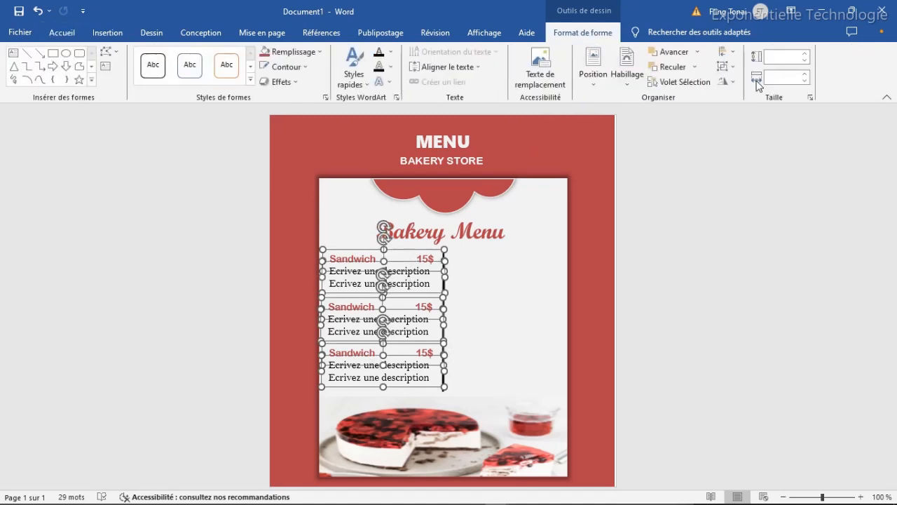
{"action": "left_click", "coordinate": [725, 67]}
{"action": "left_click", "coordinate": [737, 84]}
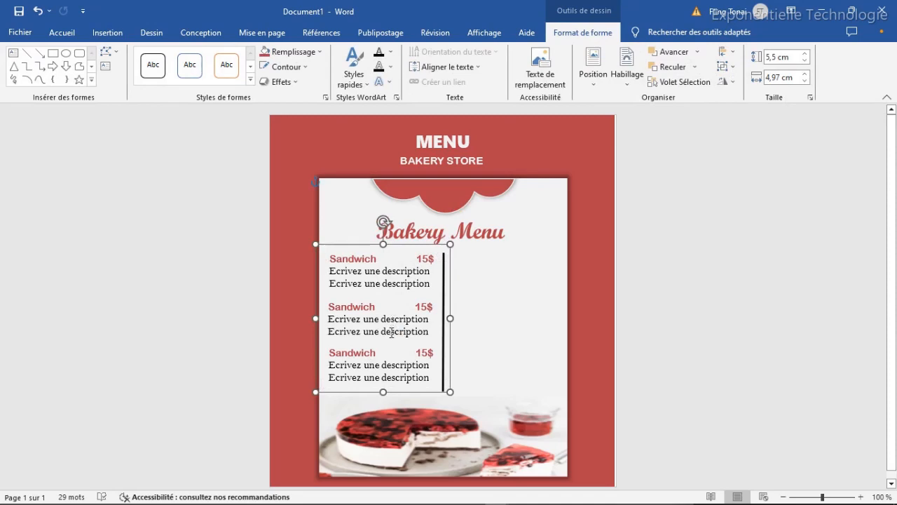
Duplicate the grouped item column and place the copy on the right side of the vertical line.
{"action": "key", "text": "ctrl+d"}
{"action": "left_click_drag", "start_coordinate": [408, 254], "coordinate": [524, 244]}
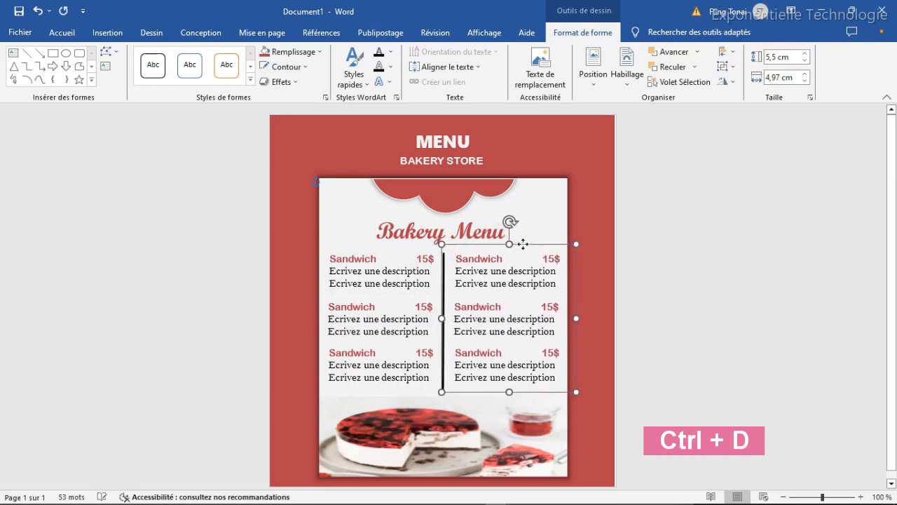
{"action": "left_click", "coordinate": [244, 236]}
{"action": "left_click", "coordinate": [612, 235]}
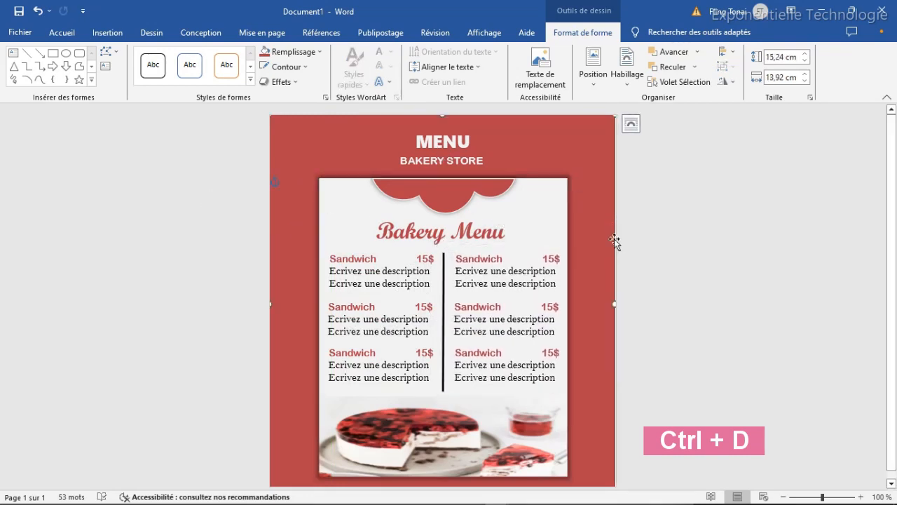
Preview the menu for printing, start printing it with Microsoft Print to PDF, and cancel saving the PDF file.
{"action": "key", "text": "ctrl+p"}
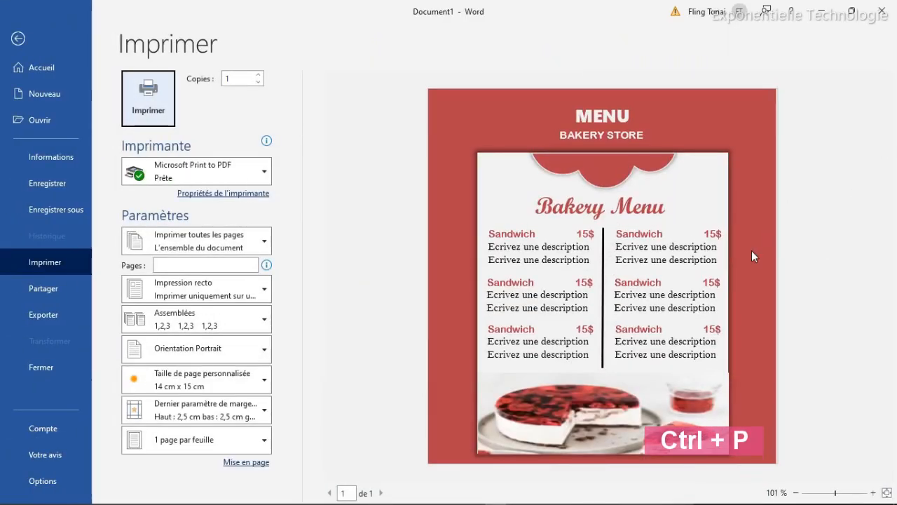
{"action": "left_click", "coordinate": [158, 109]}
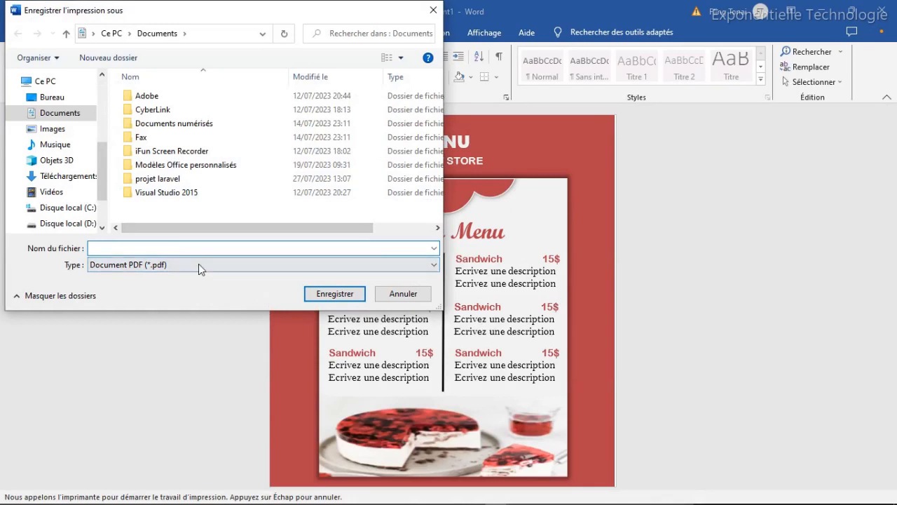
{"action": "left_click", "coordinate": [405, 294]}
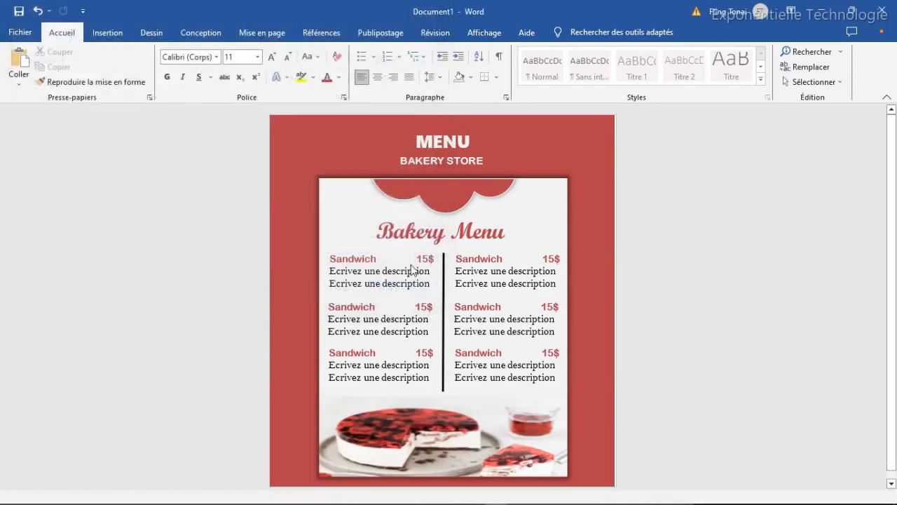
{"action": "left_click", "coordinate": [504, 164]}
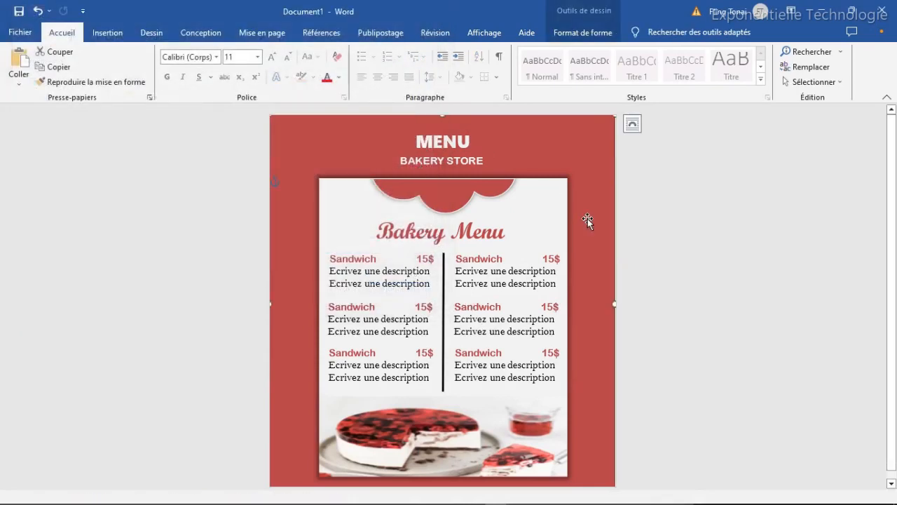
{"action": "left_click", "coordinate": [796, 183]}
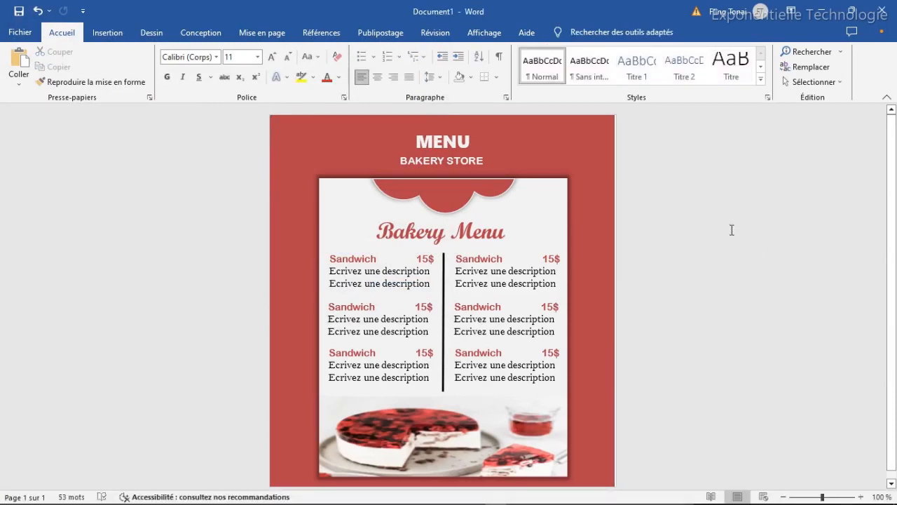
{"action": "left_click_drag", "start_coordinate": [891, 214], "coordinate": [880, 187]}
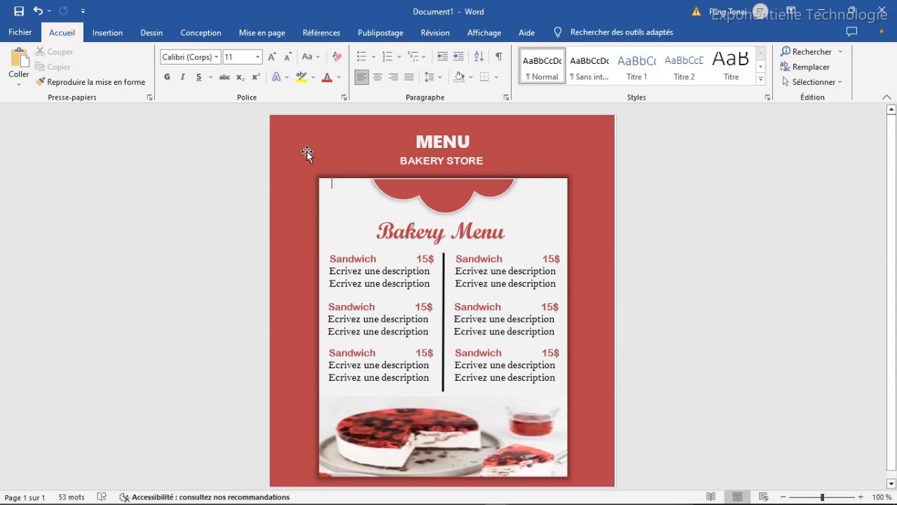